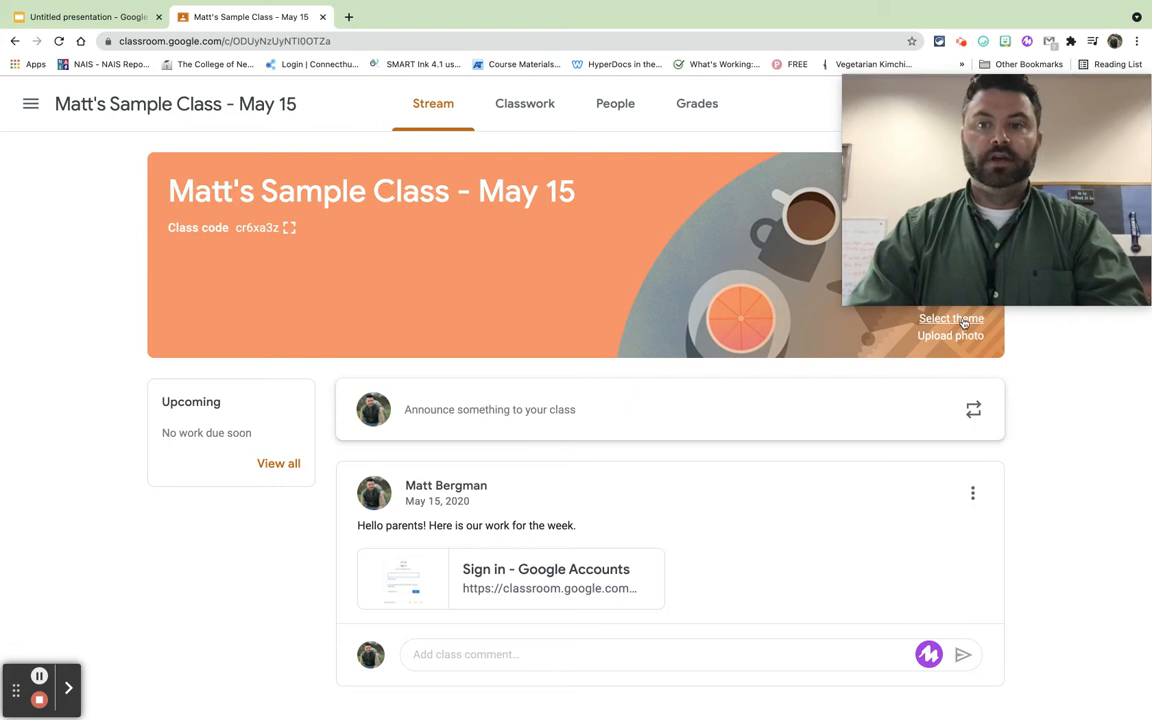
# Change the class header theme to the dark image with medals and a diploma from the General gallery
pyautogui.click(672, 303)
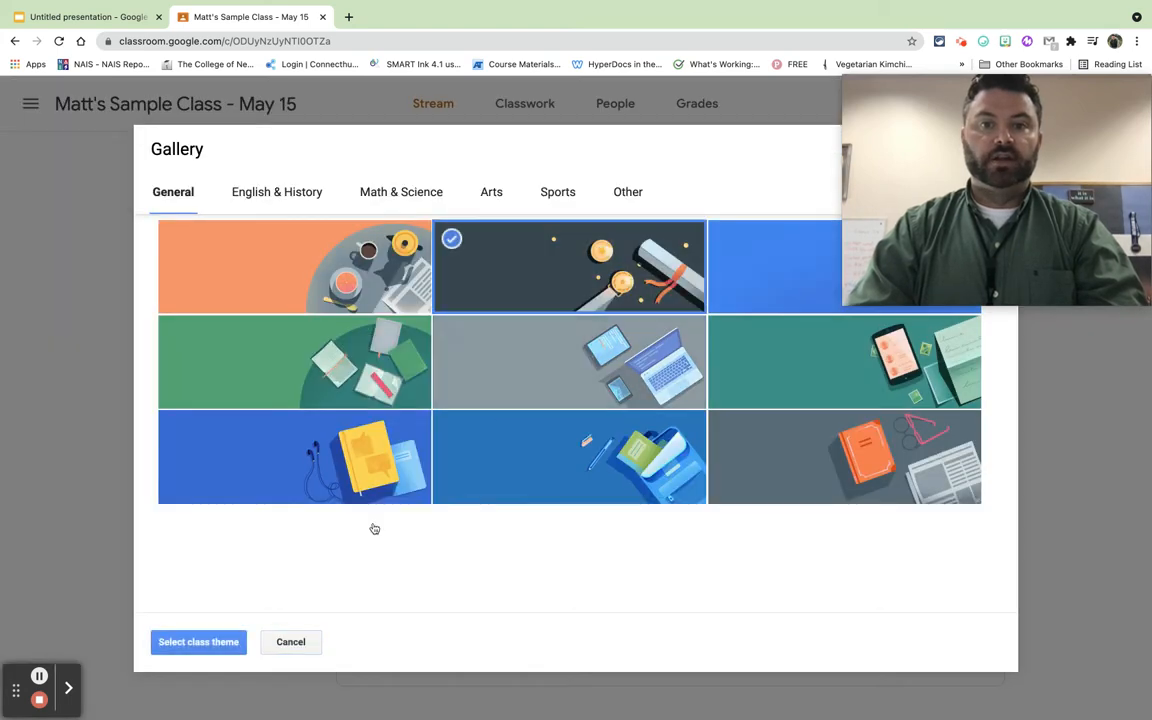
pyautogui.click(232, 645)
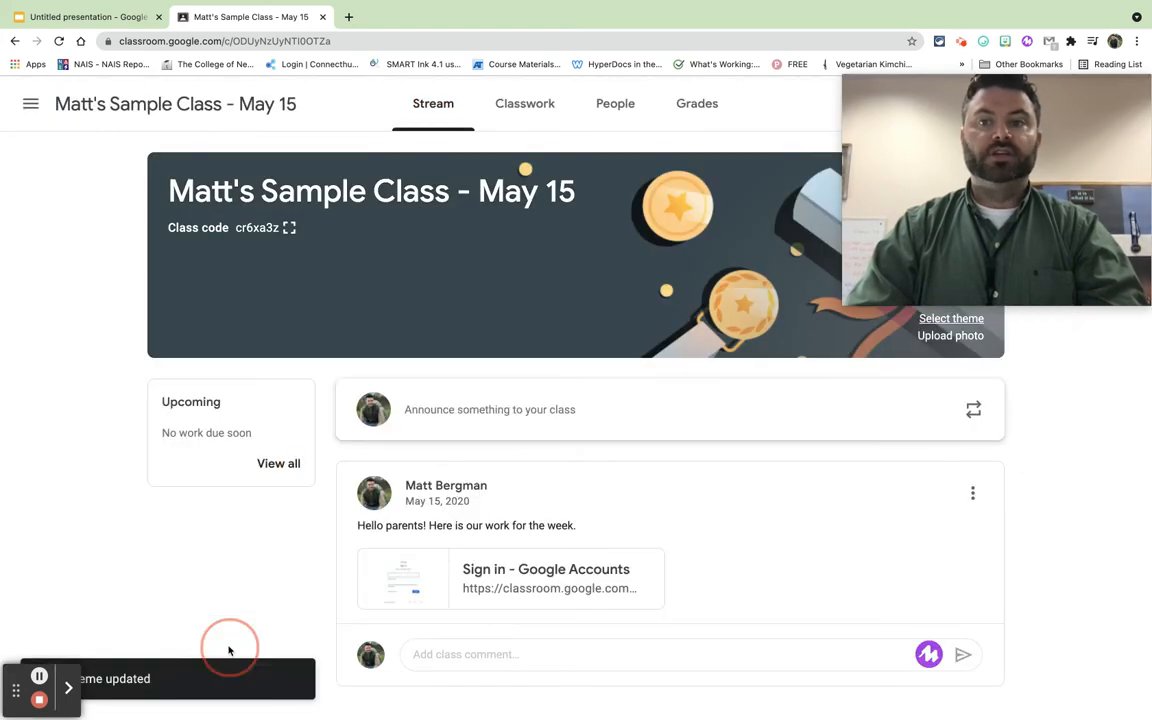
# Upload IMG_1740.JPG as the class header photo, widening the crop region to the full image width, and apply it as the theme
pyautogui.click(951, 336)
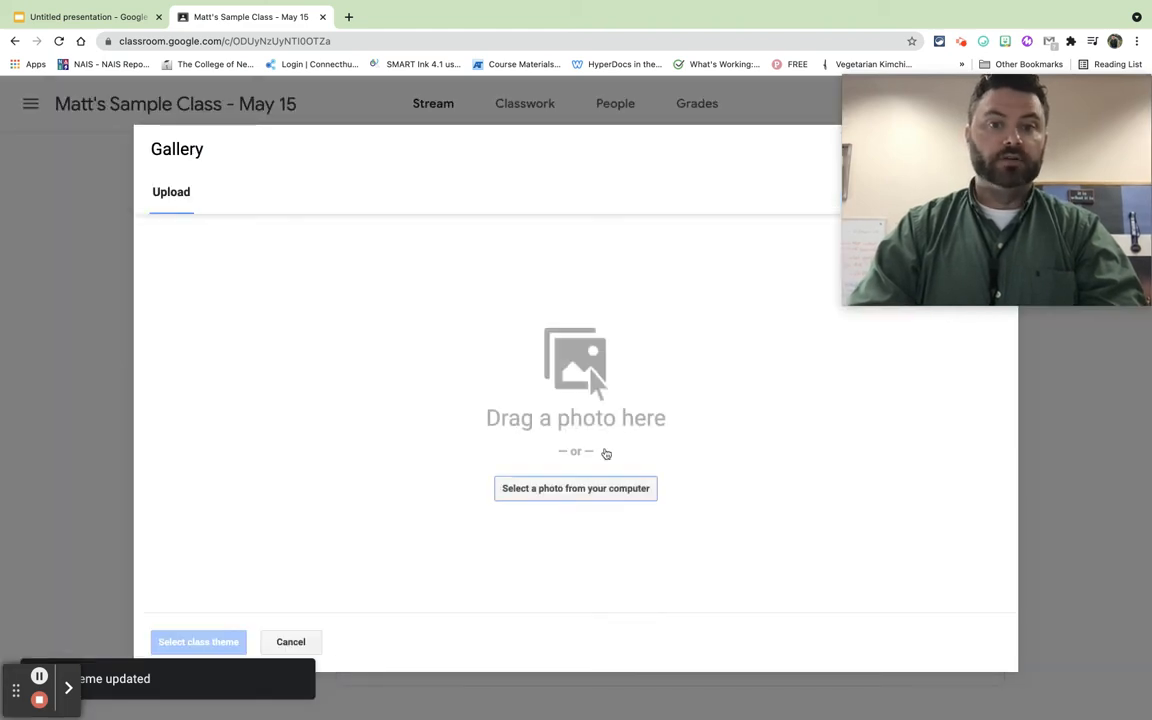
pyautogui.click(575, 488)
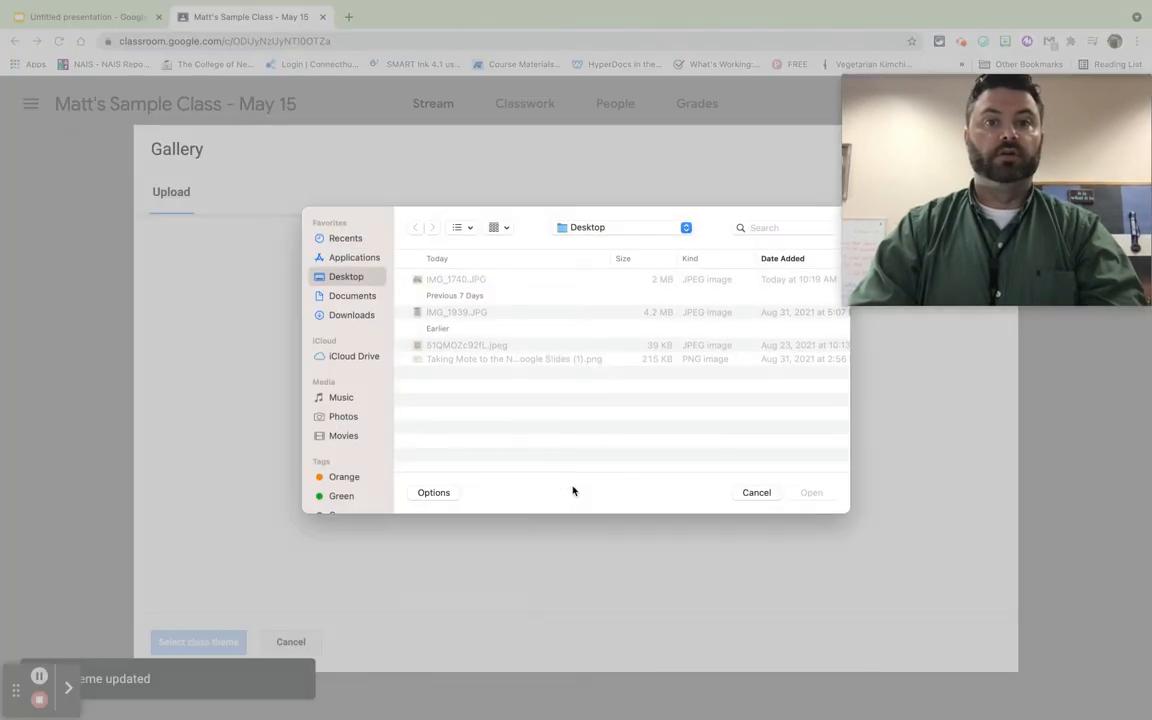
pyautogui.doubleClick(475, 281)
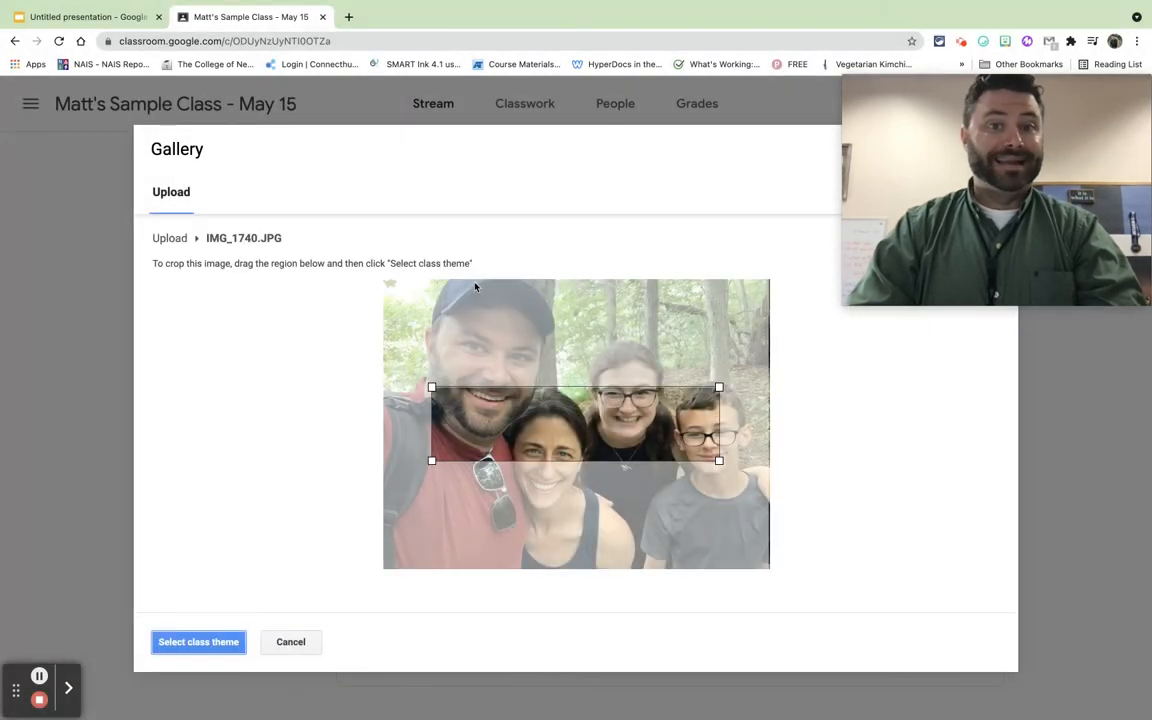
pyautogui.moveTo(431, 385); pyautogui.dragTo(378, 342)
pyautogui.moveTo(720, 462); pyautogui.dragTo(789, 501)
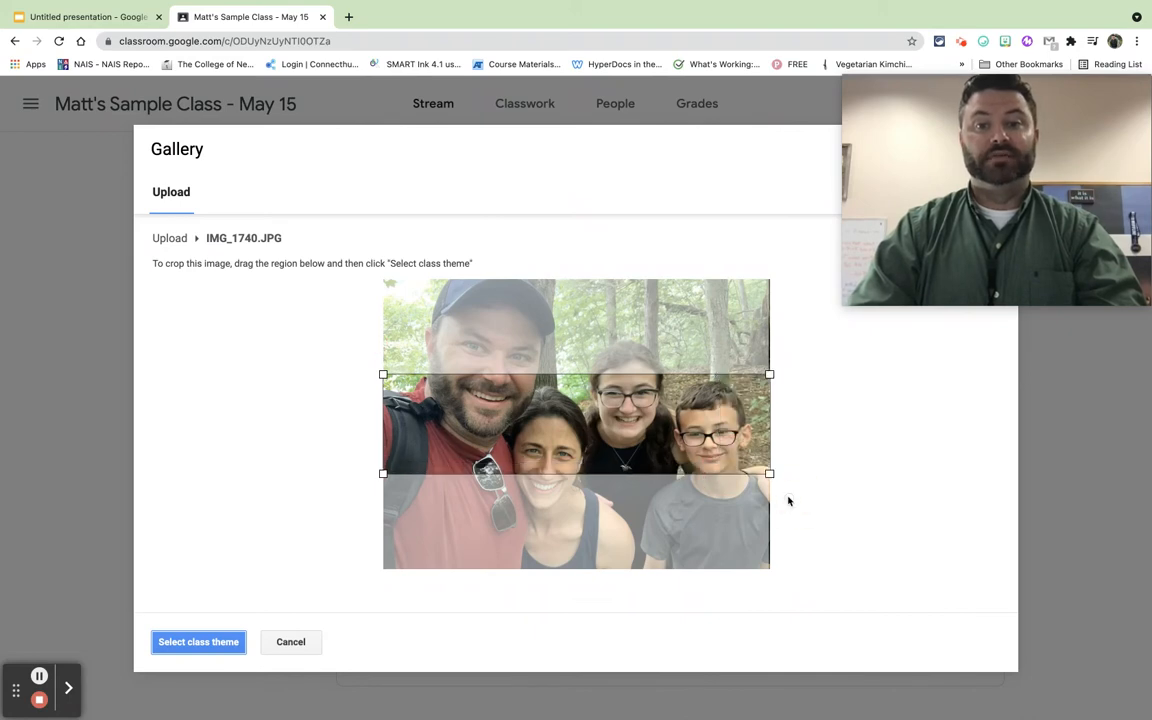
pyautogui.click(226, 641)
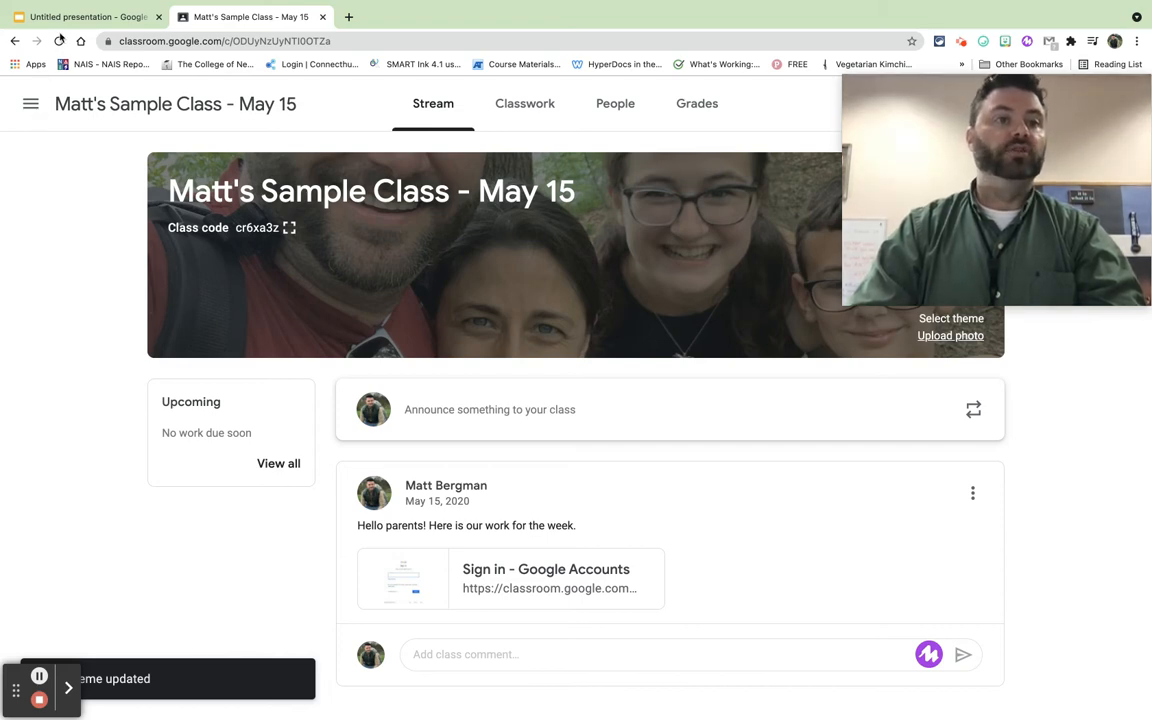
# Switch to the untitled Google Slides presentation and delete the title and subtitle placeholders from the first slide
pyautogui.click(63, 18)
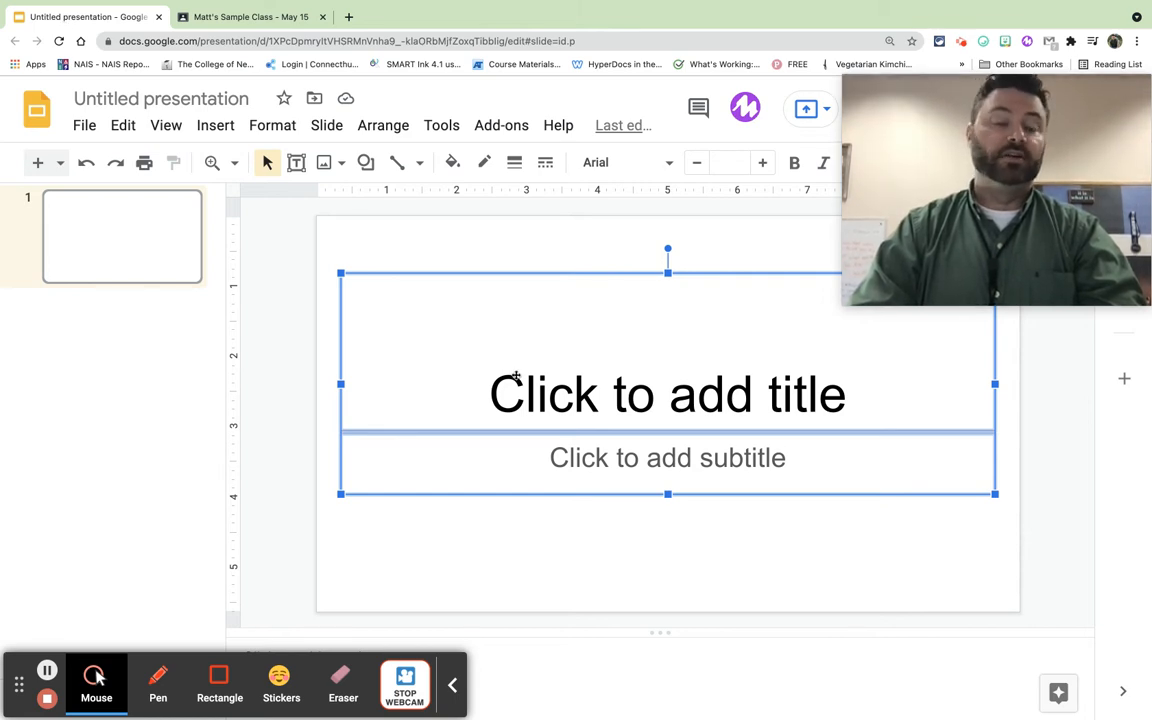
pyautogui.click(542, 561)
pyautogui.moveTo(542, 558); pyautogui.dragTo(544, 343)
pyautogui.press('Delete')
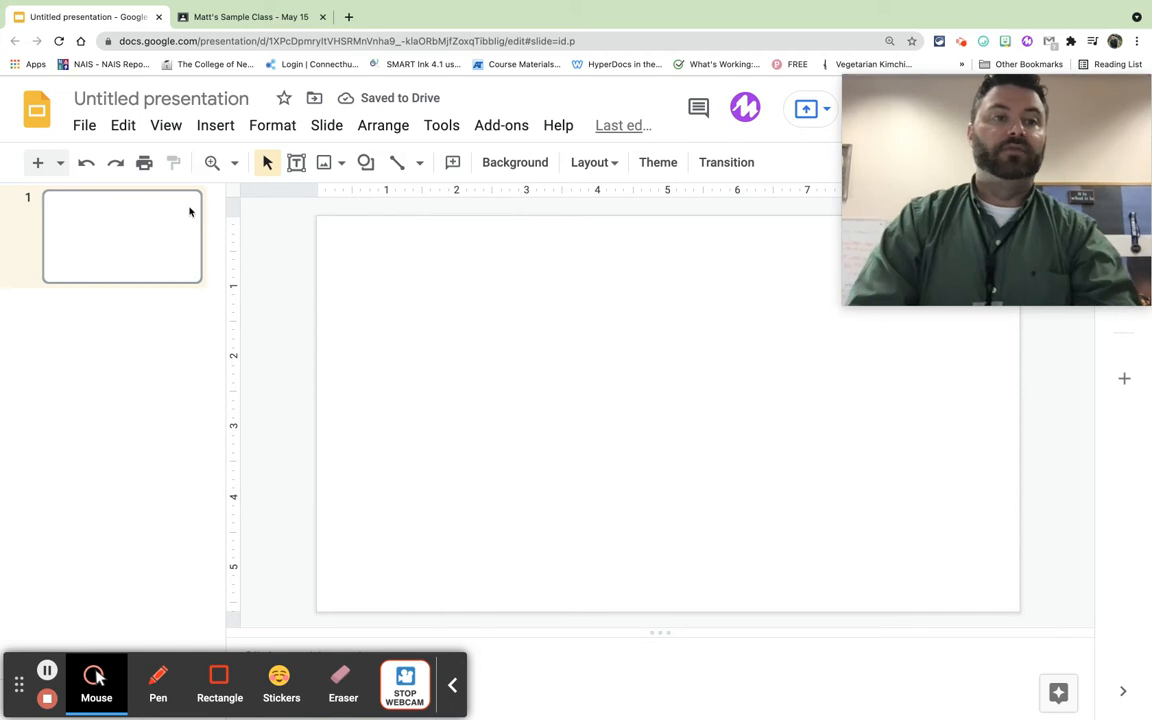
pyautogui.click(452, 690)
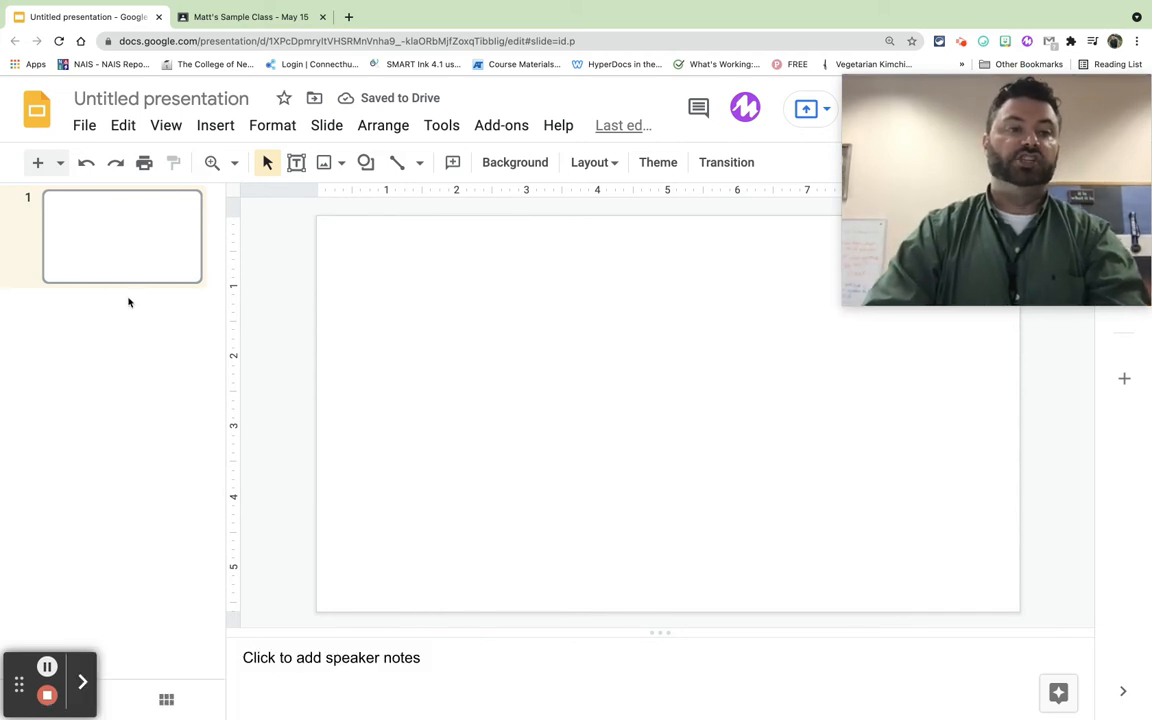
# Open the presentation's page setup and choose a Custom slide size measured in pixels
pyautogui.click(80, 125)
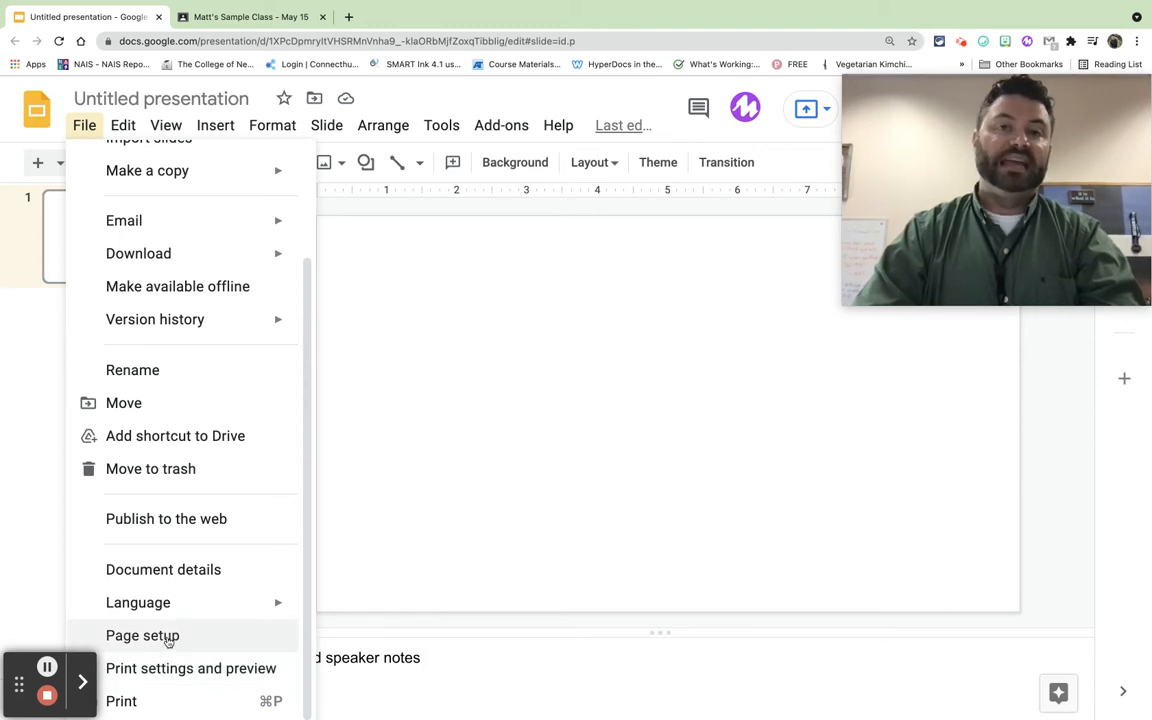
pyautogui.click(168, 639)
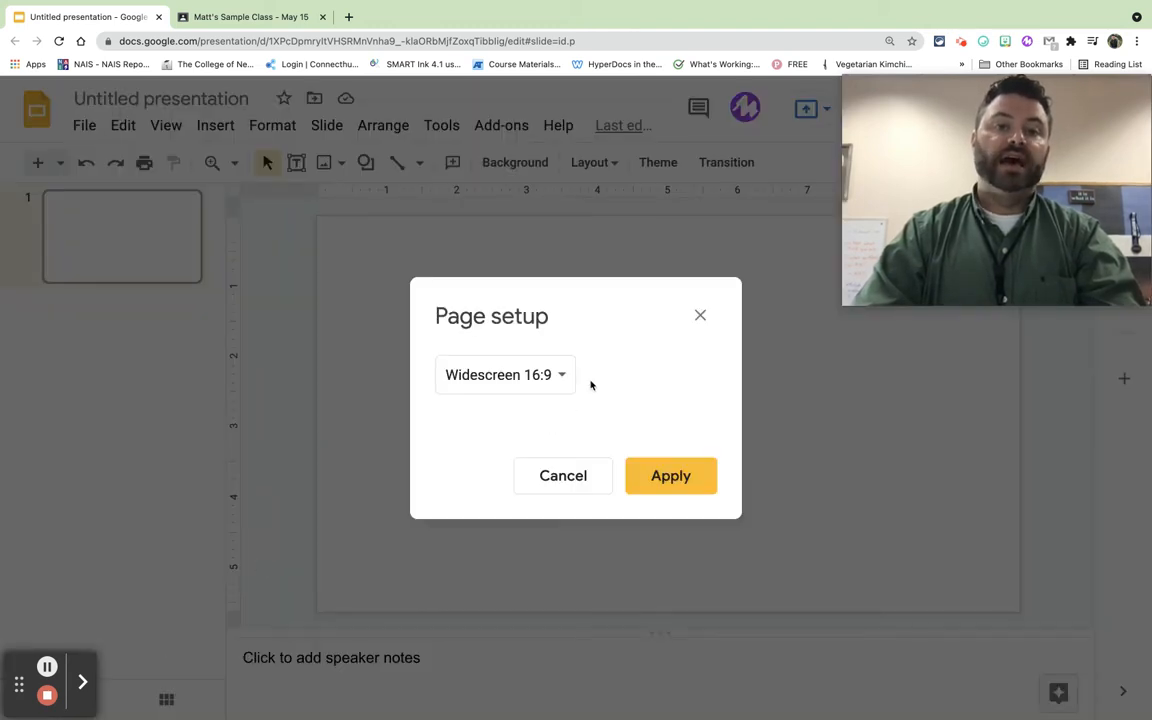
pyautogui.click(545, 386)
pyautogui.click(545, 406)
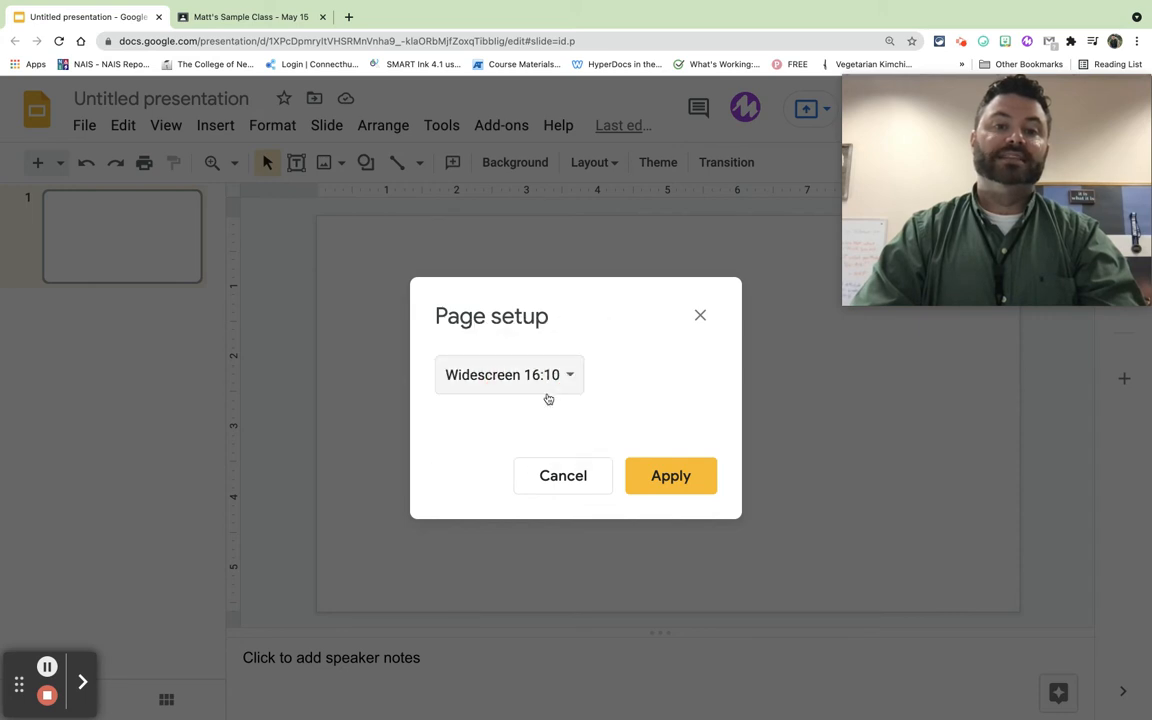
pyautogui.click(552, 379)
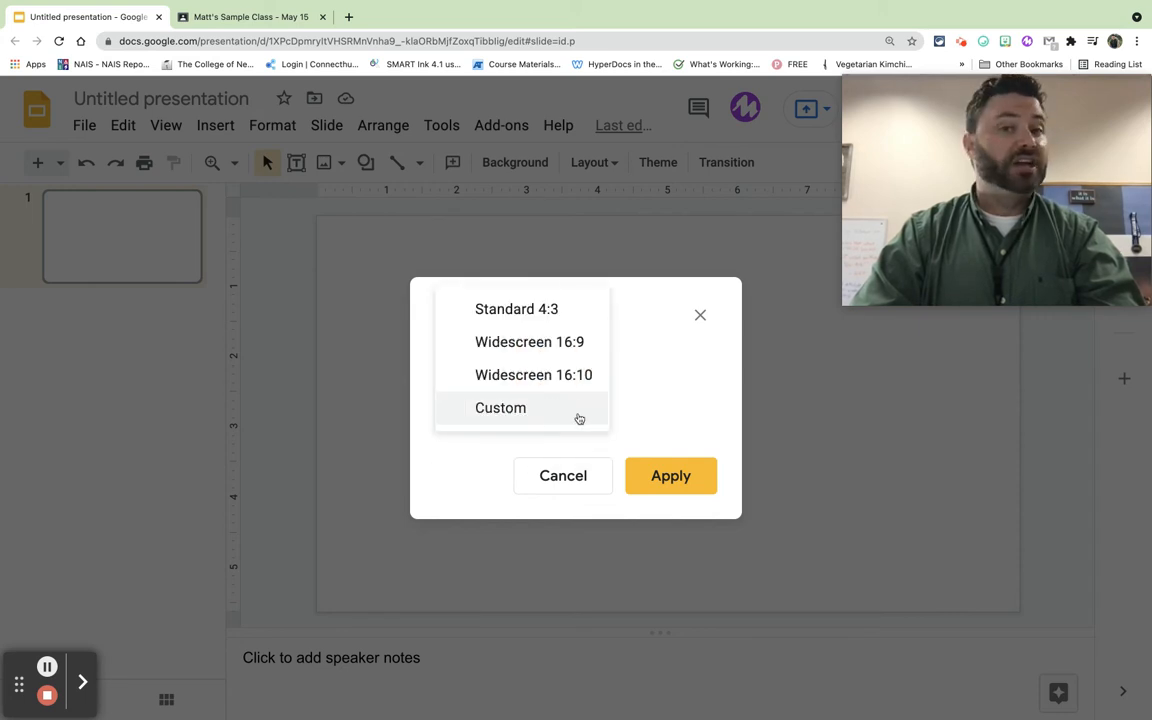
pyautogui.click(530, 410)
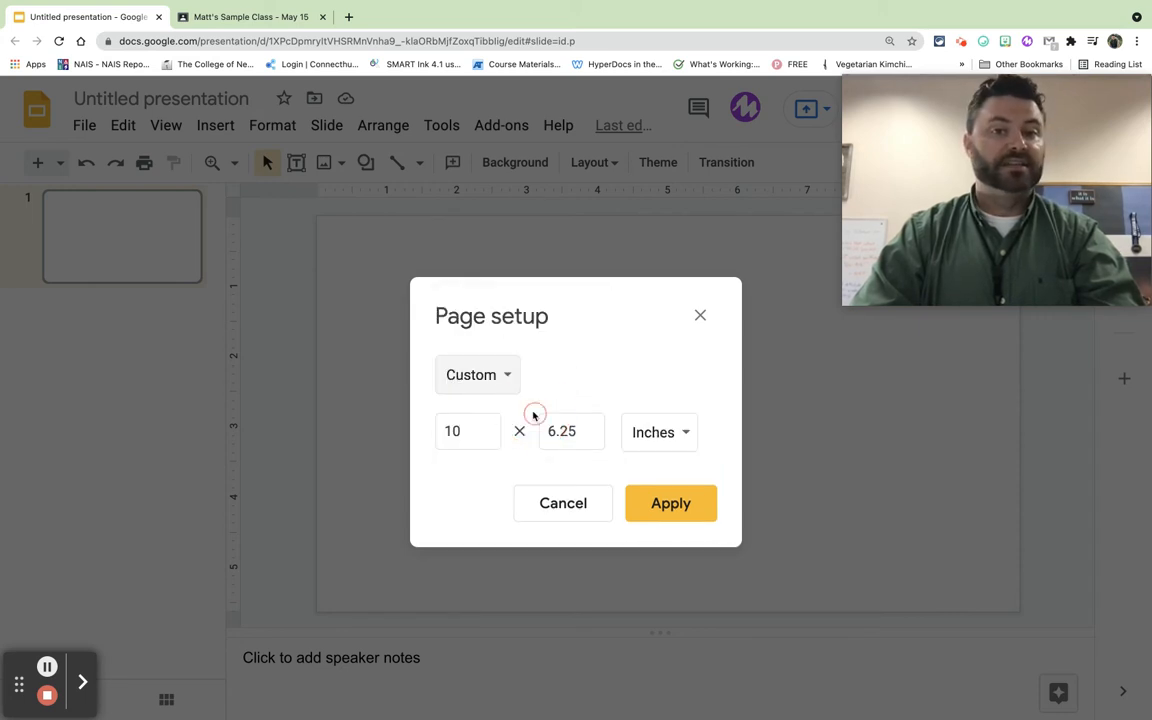
pyautogui.click(681, 440)
pyautogui.click(680, 536)
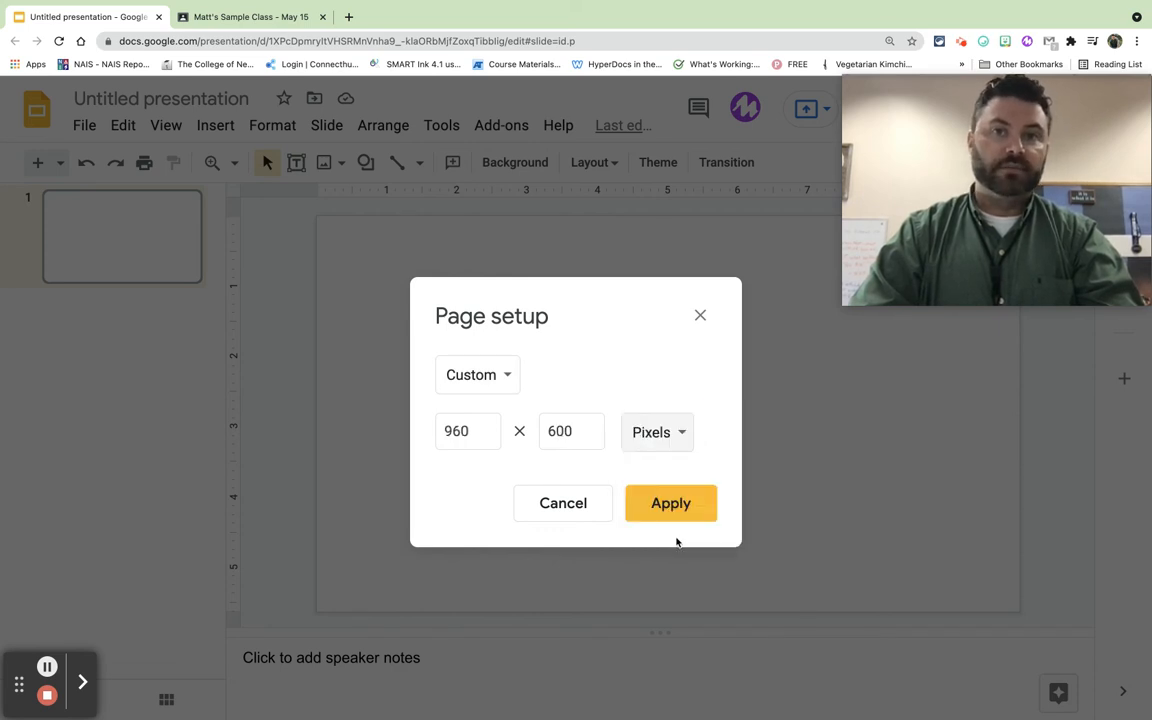
# Set the custom slide size to 1600 × 400 pixels and apply it
pyautogui.click(484, 430)
pyautogui.doubleClick(487, 430)
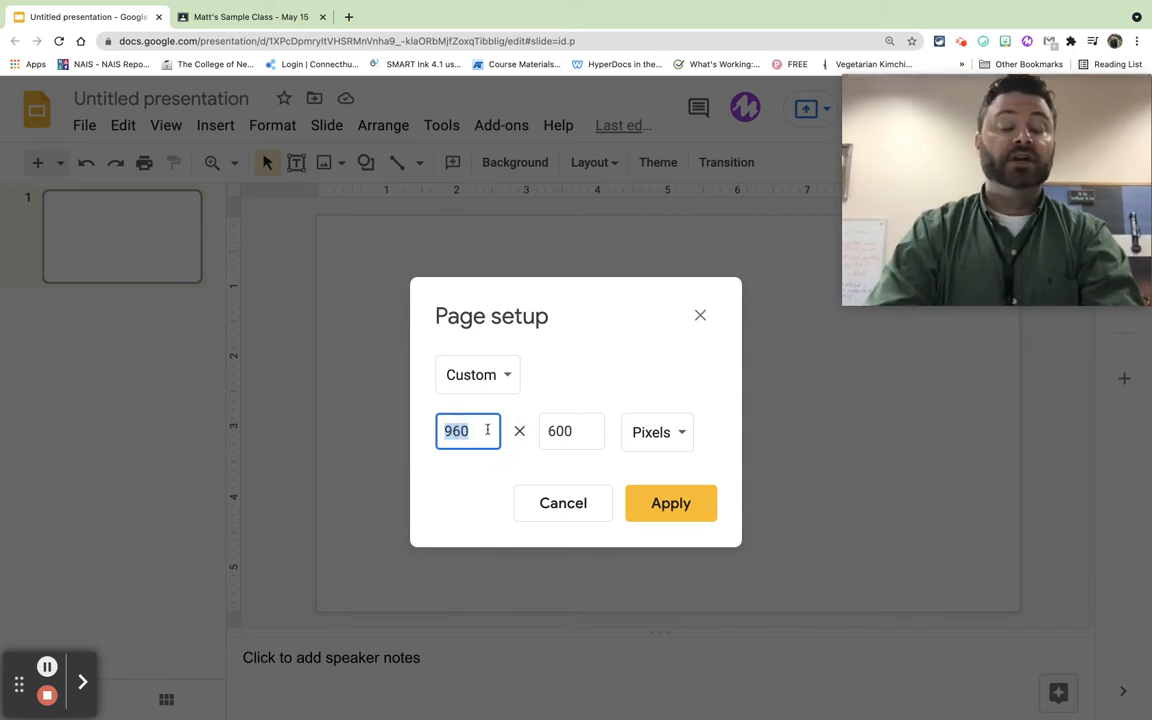
pyautogui.write('26')
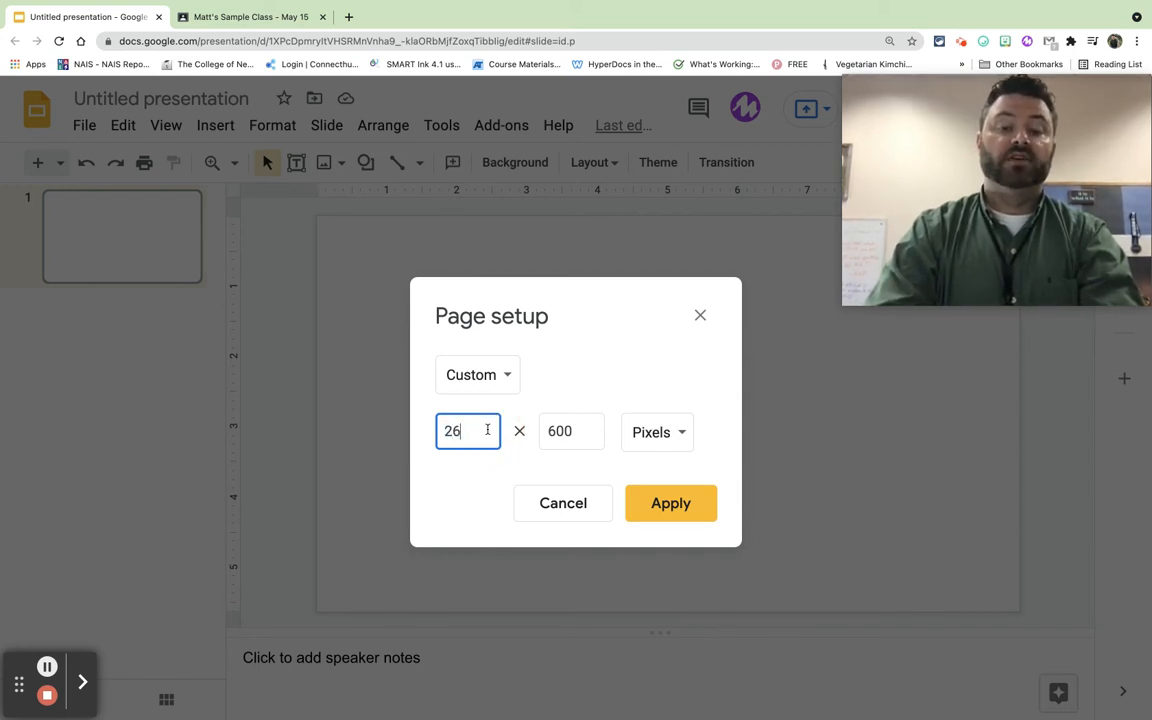
pyautogui.press('BackSpace')
pyautogui.press('BackSpace')
pyautogui.press('BackSpace')
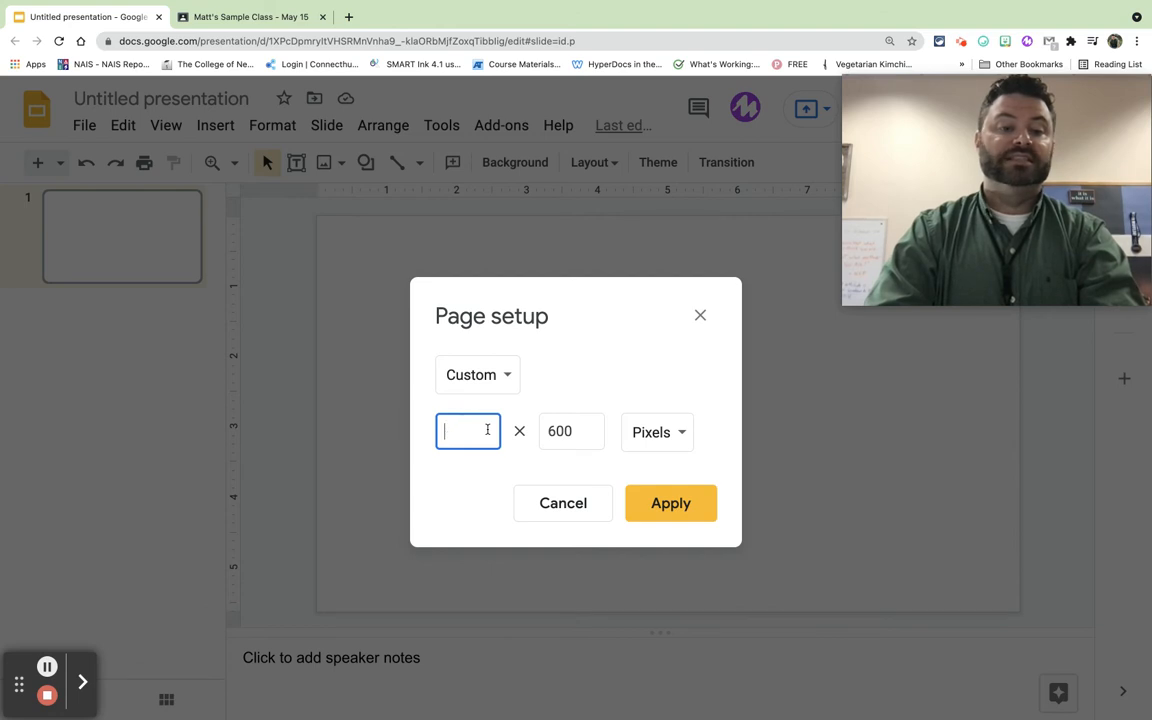
pyautogui.write('600')
pyautogui.press('Tab')
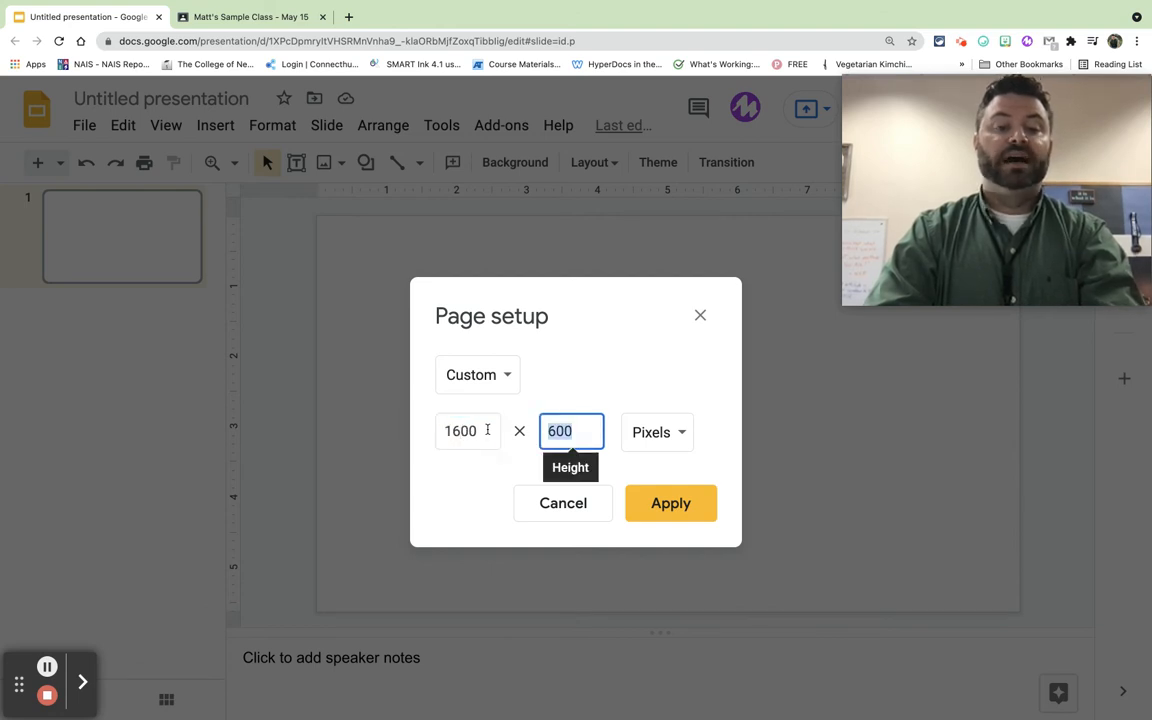
pyautogui.write('400')
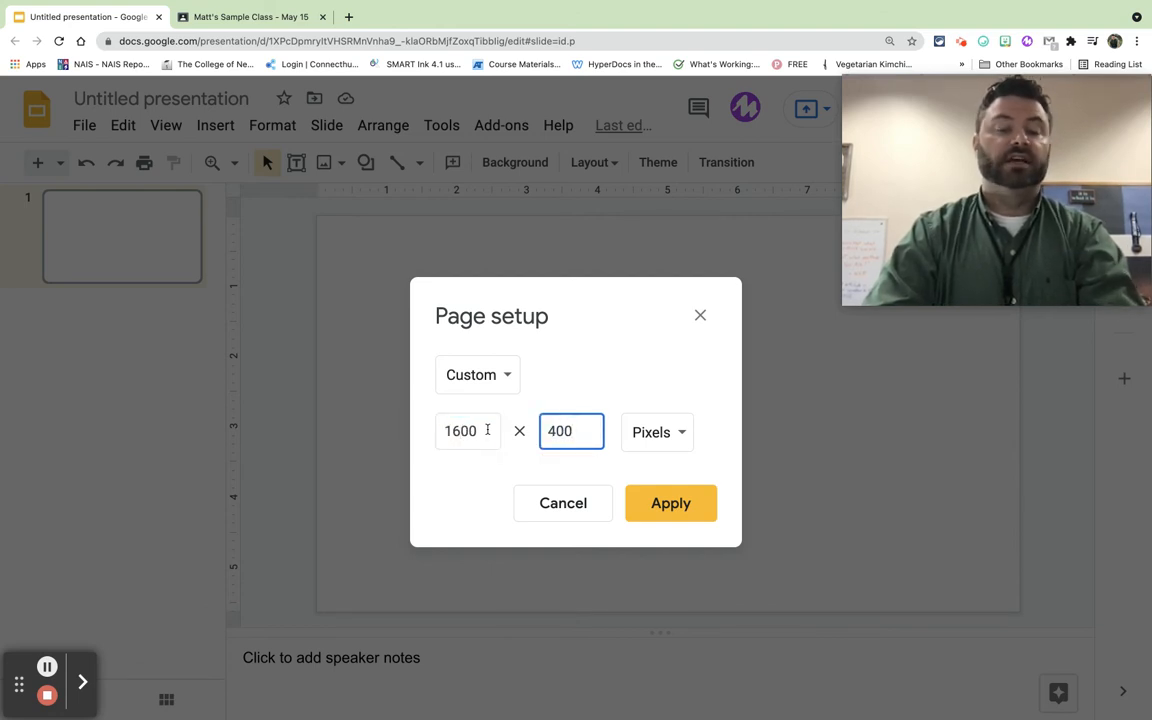
pyautogui.click(668, 513)
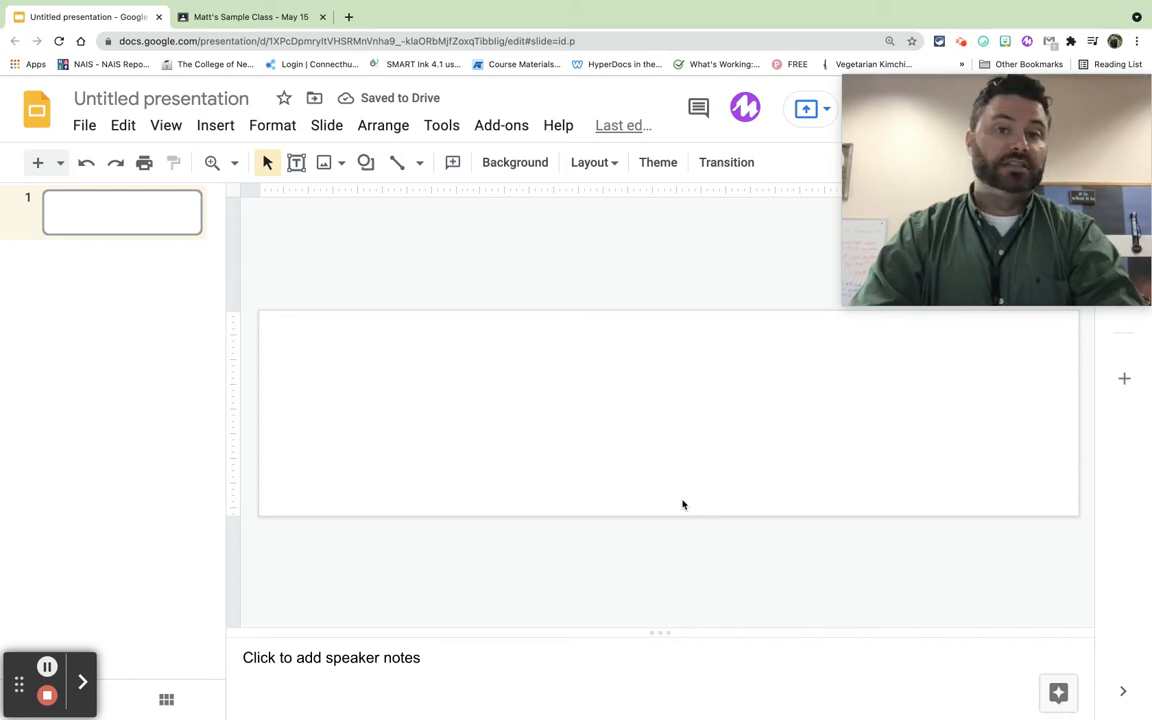
# Set the slide's background to solid black
pyautogui.click(522, 168)
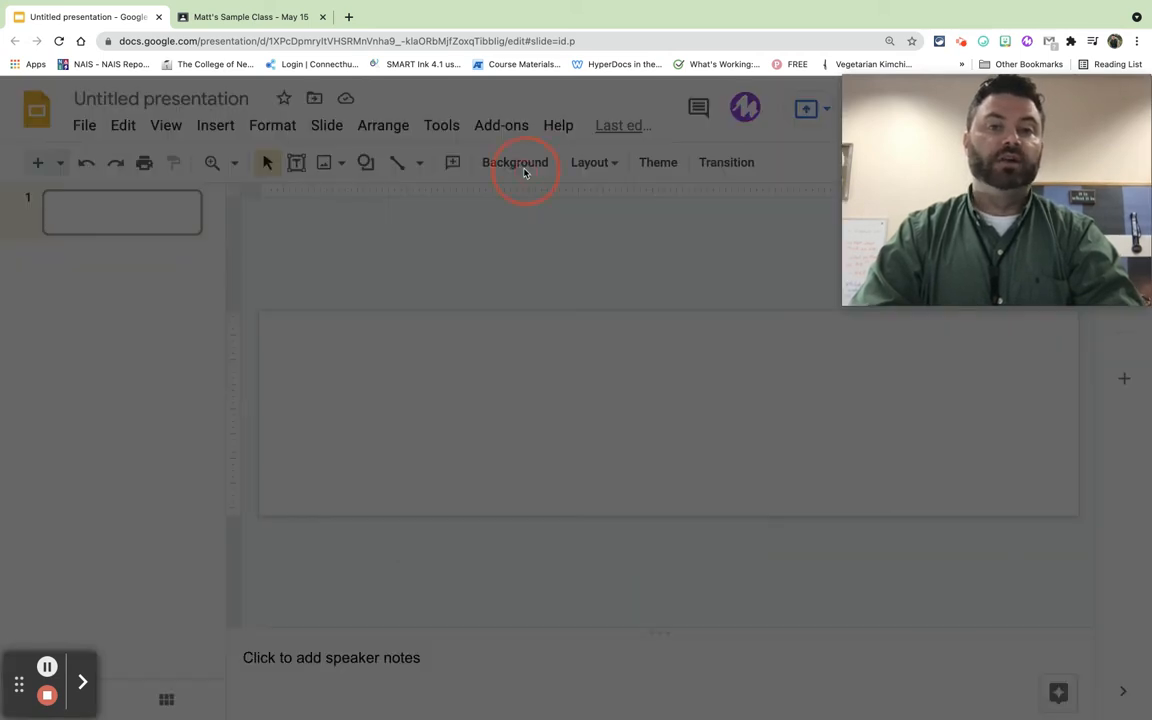
pyautogui.click(722, 339)
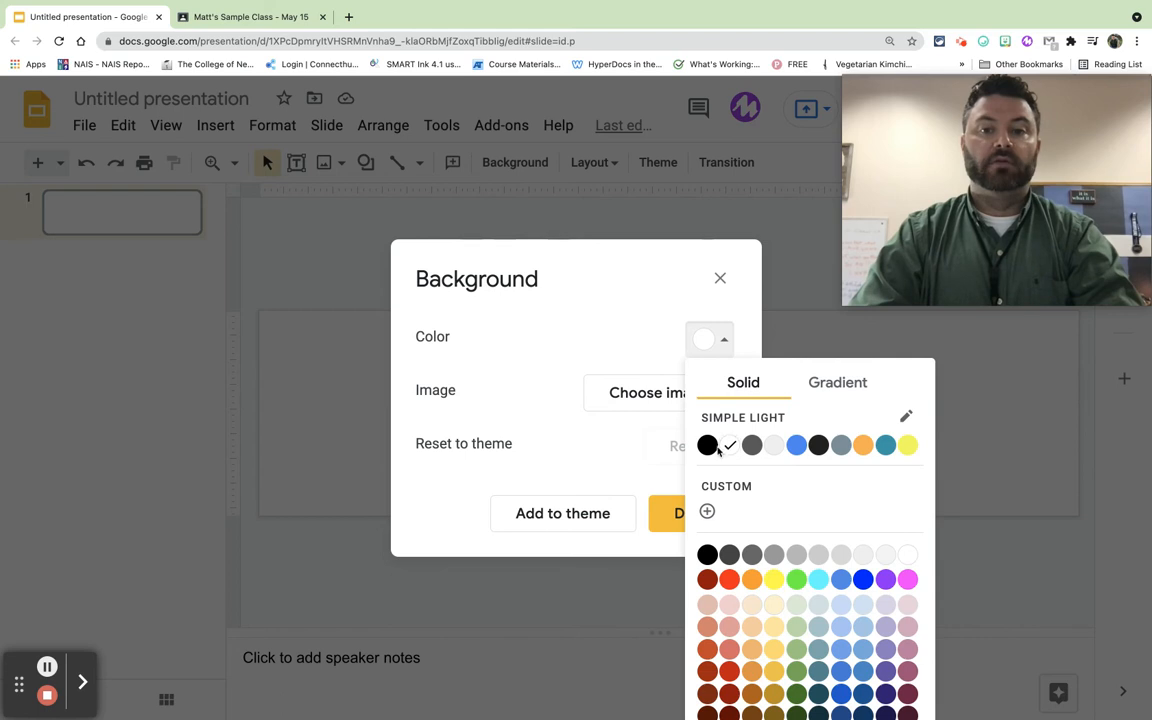
pyautogui.click(707, 443)
pyautogui.click(709, 514)
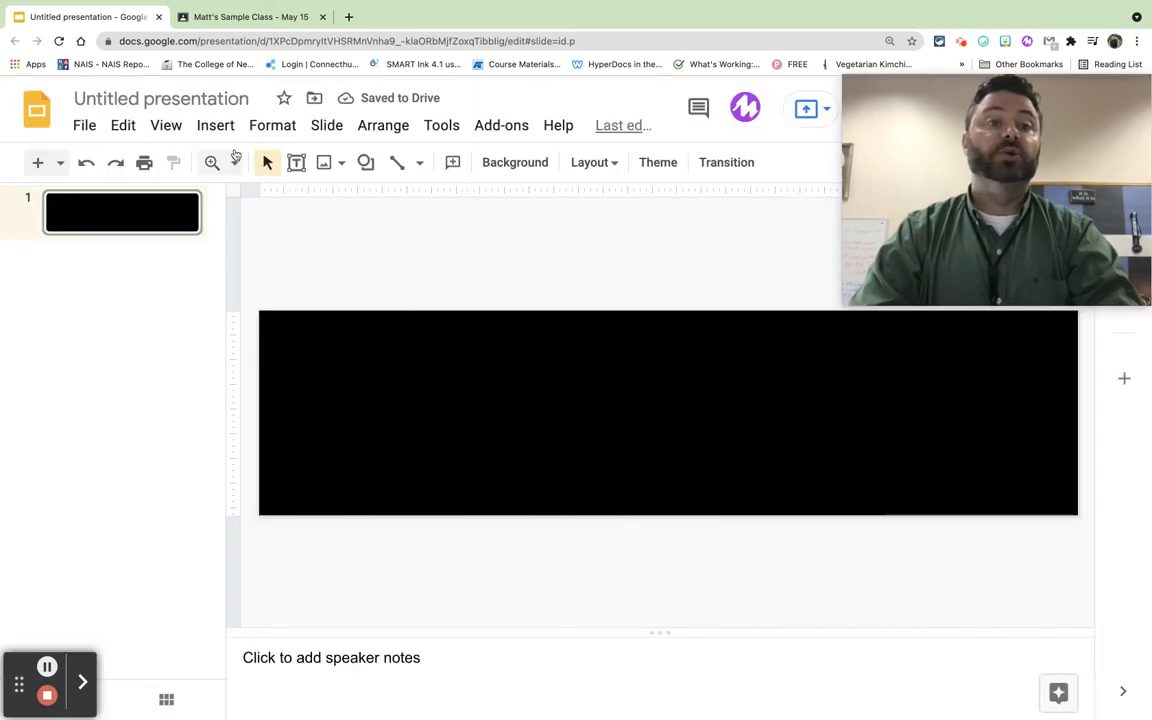
# Insert the family photo IMG_1740.JPG from the computer onto the black slide
pyautogui.click(214, 128)
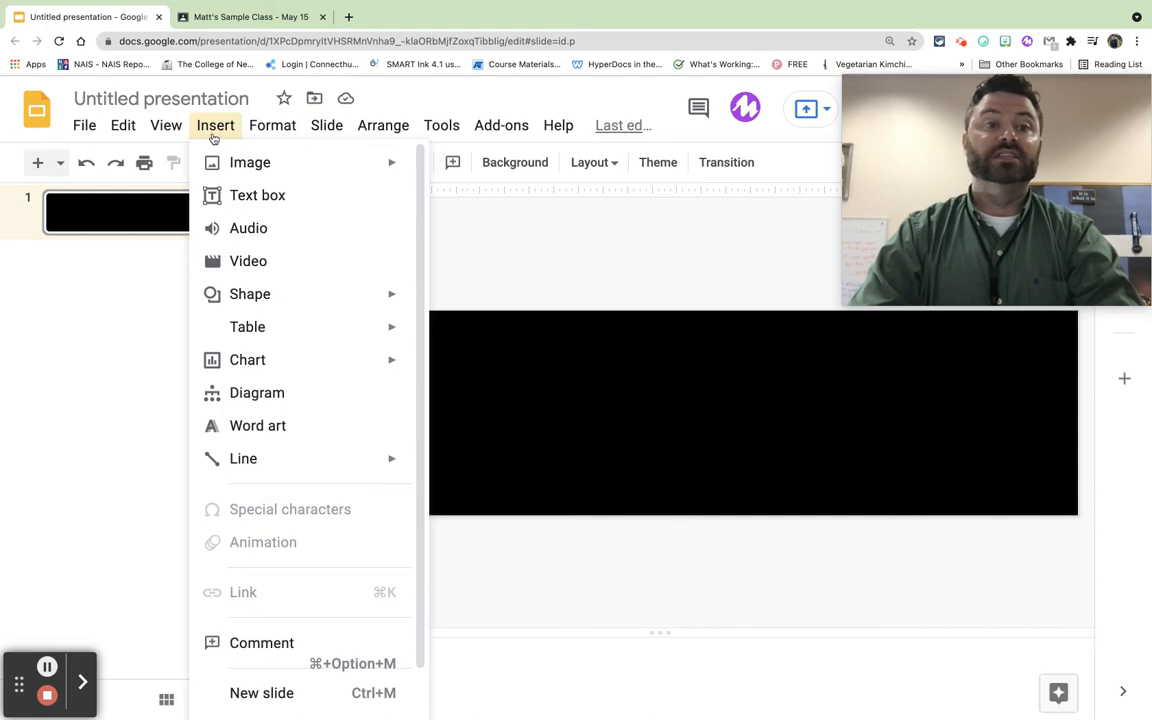
pyautogui.moveTo(239, 173)
pyautogui.click(506, 174)
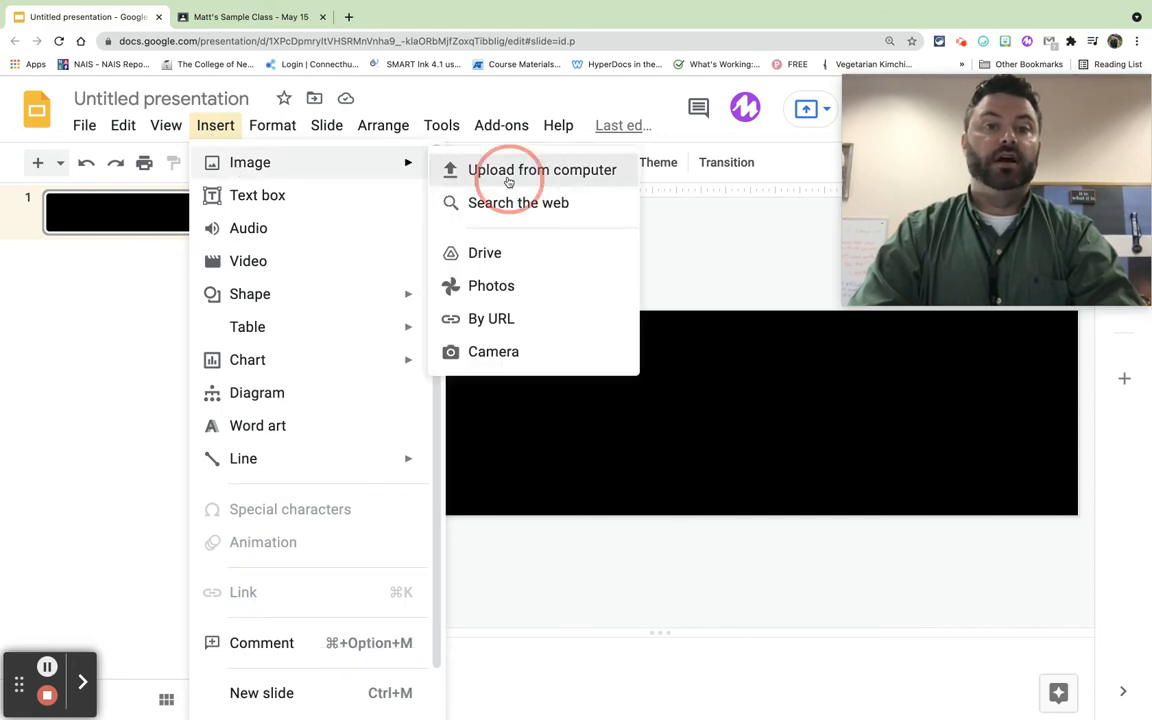
pyautogui.doubleClick(423, 252)
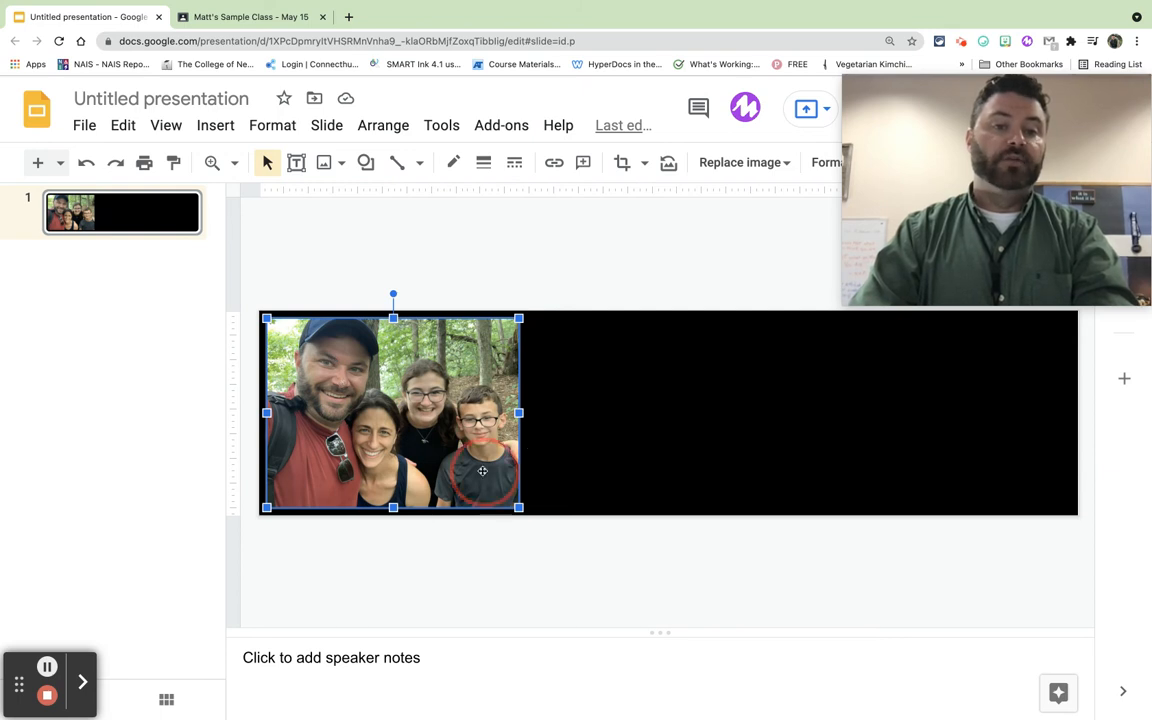
# Crop the bottom of the family photo and enlarge it to nearly fill the banner's height at the left end
pyautogui.doubleClick(435, 425)
pyautogui.moveTo(516, 506); pyautogui.dragTo(588, 492)
pyautogui.click(568, 484)
pyautogui.click(670, 447)
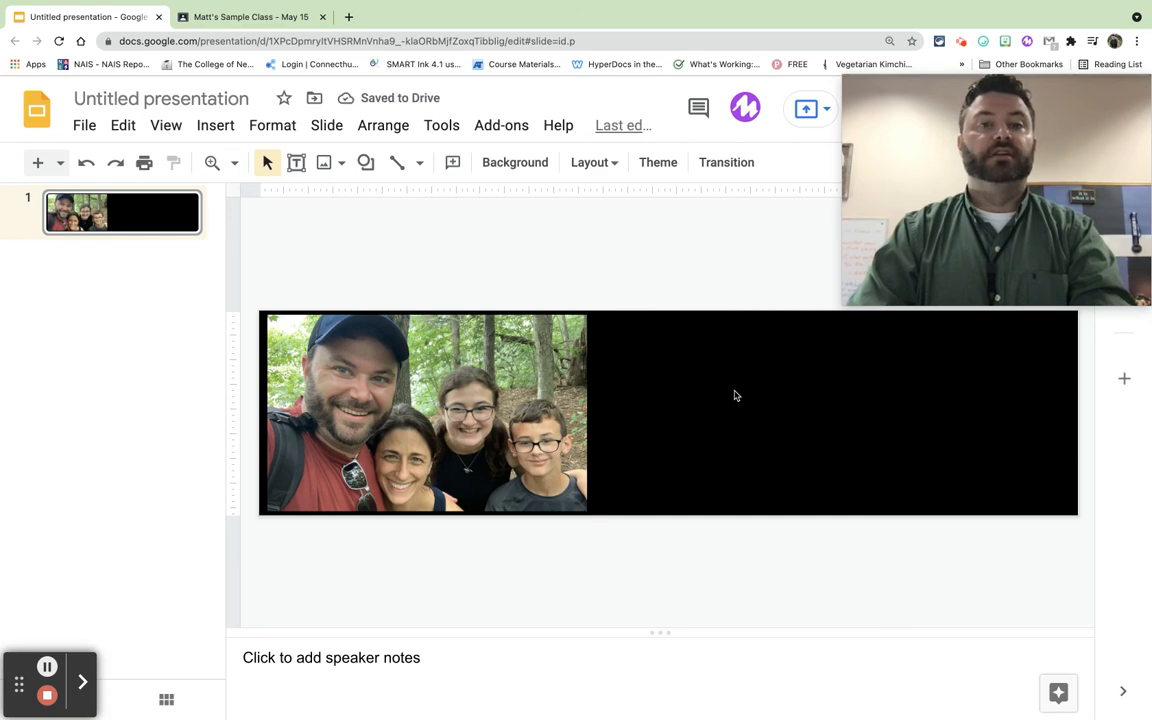
# Insert the second photo, IMG_1939.JPG, from the computer onto the slide
pyautogui.click(229, 128)
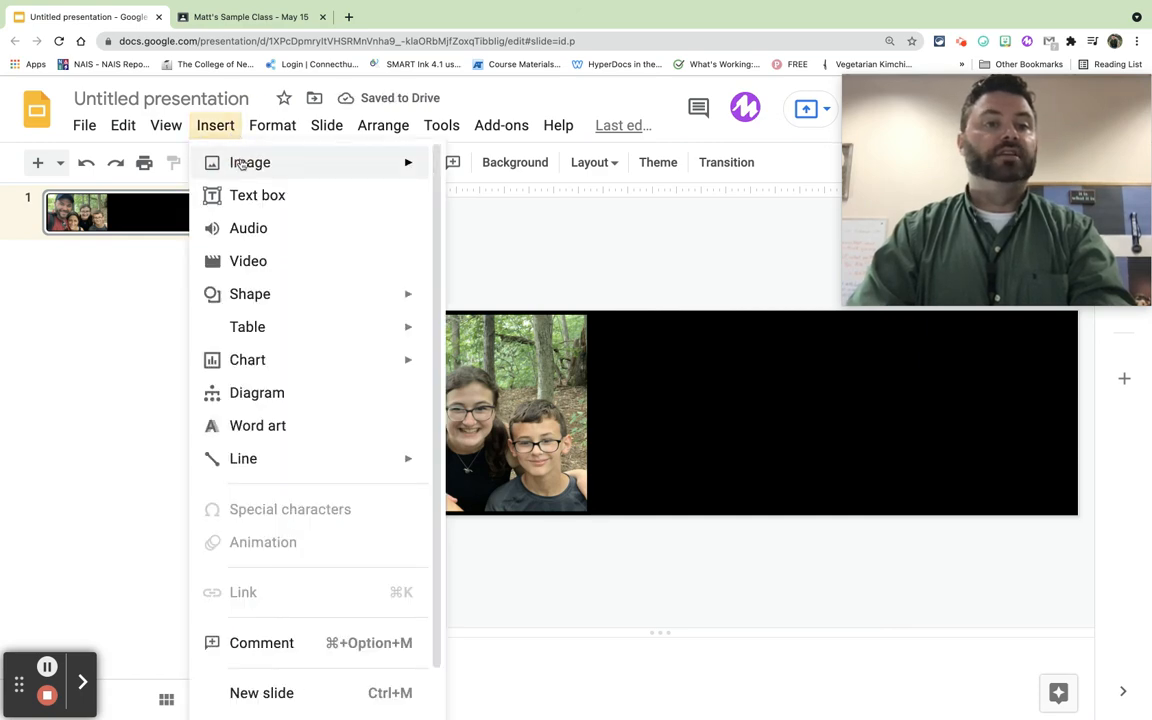
pyautogui.moveTo(217, 150)
pyautogui.click(517, 182)
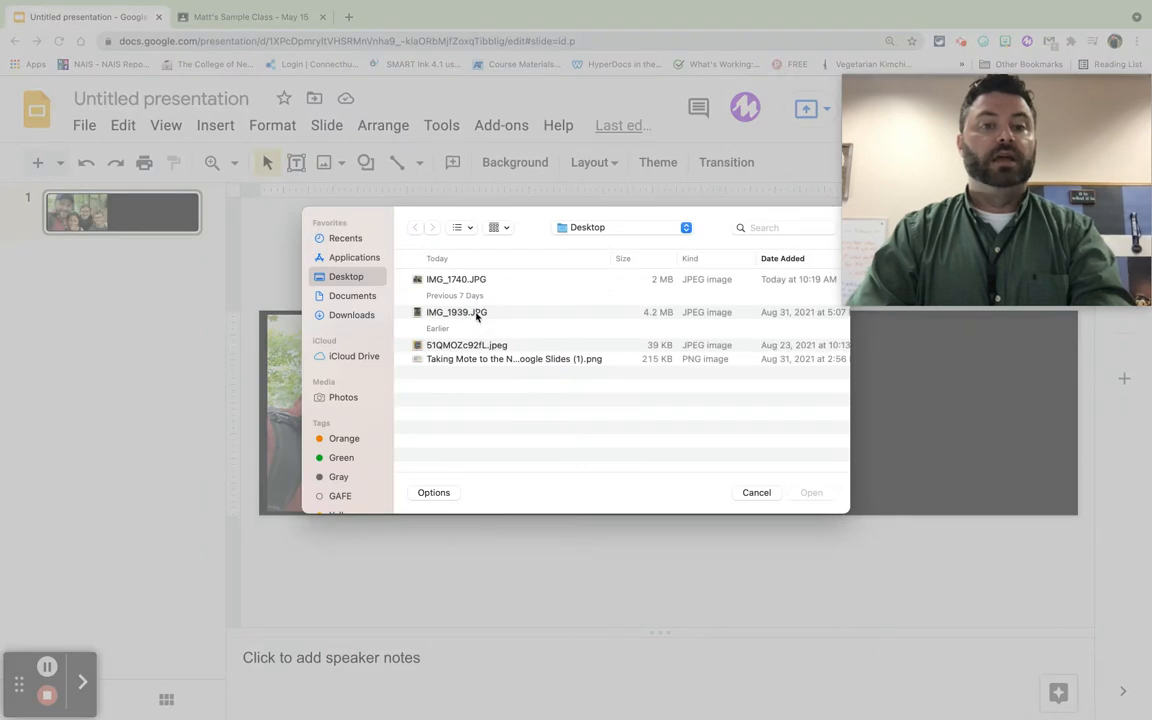
pyautogui.doubleClick(477, 314)
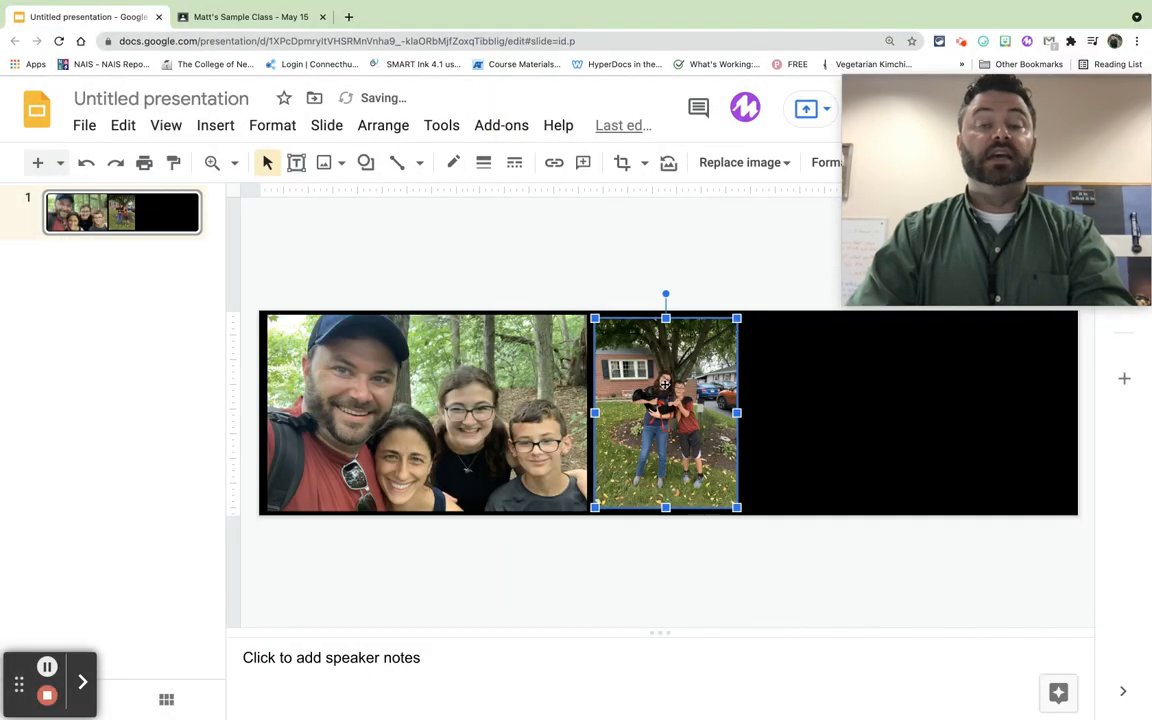
# Crop the second photo around the two children and enlarge it to nearly fill the banner's height beside the family photo
pyautogui.doubleClick(686, 437)
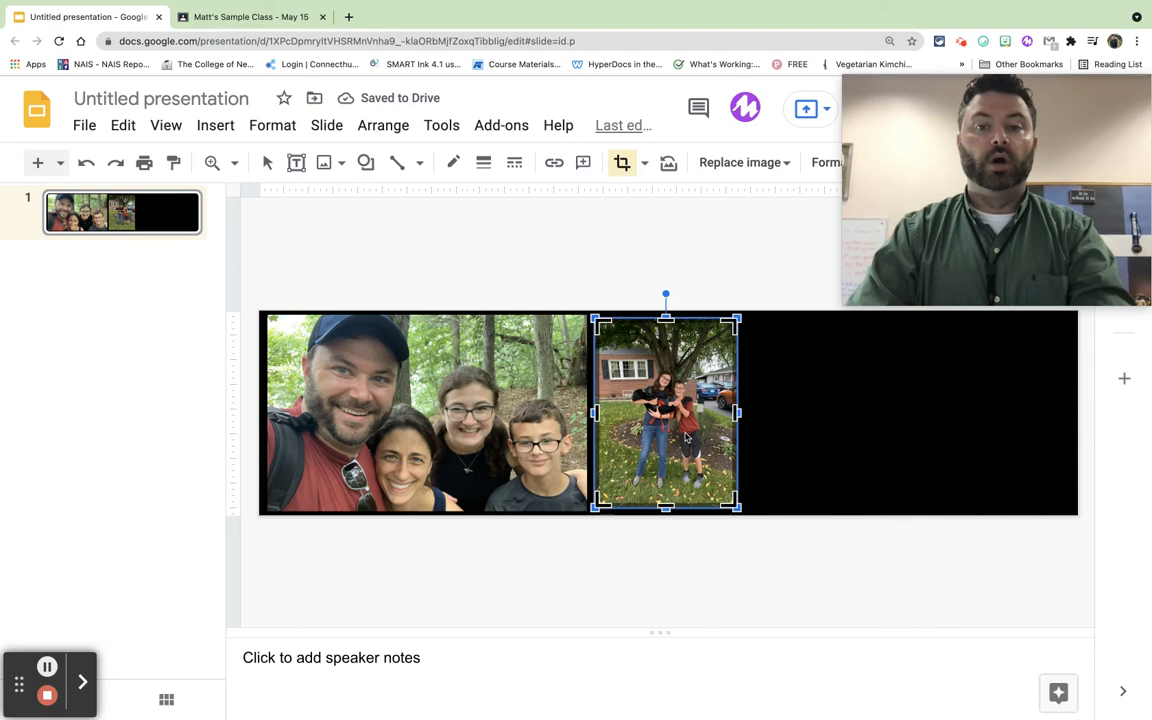
pyautogui.moveTo(736, 500); pyautogui.dragTo(737, 454)
pyautogui.moveTo(736, 318); pyautogui.dragTo(862, 486)
pyautogui.click(802, 407)
pyautogui.click(836, 437)
pyautogui.click(964, 481)
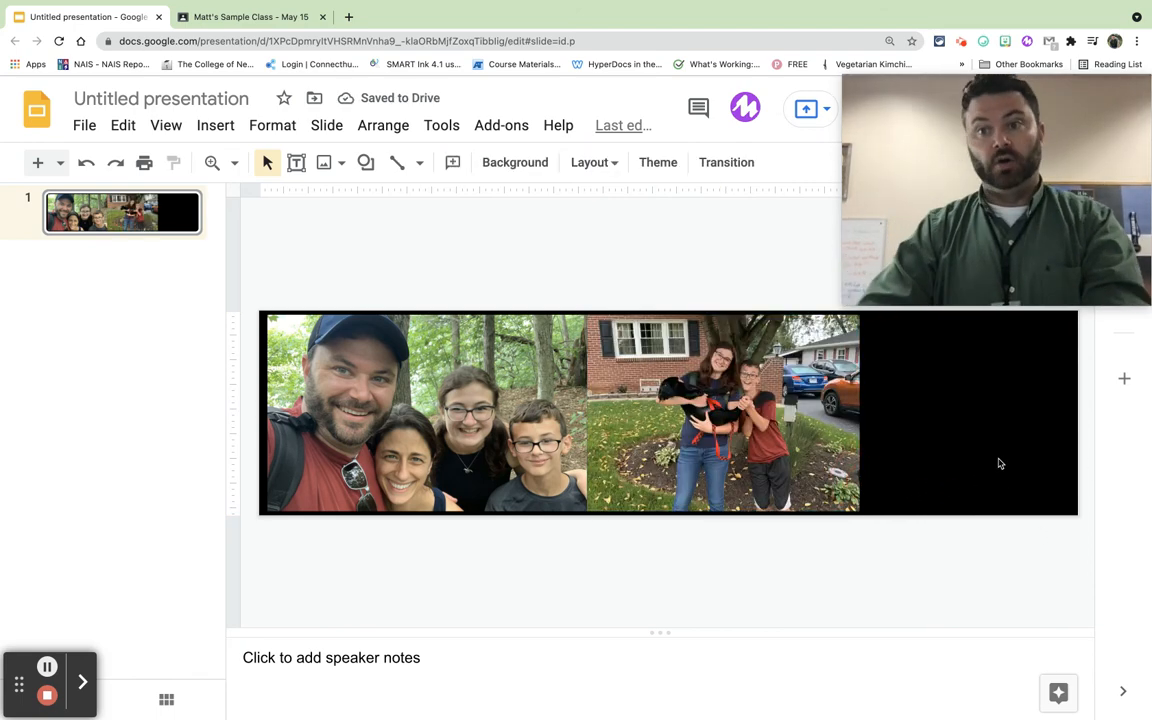
# Select both photos together and shift them to the horizontal middle of the slide, leaving black space at both ends
pyautogui.moveTo(1000, 460); pyautogui.dragTo(397, 432)
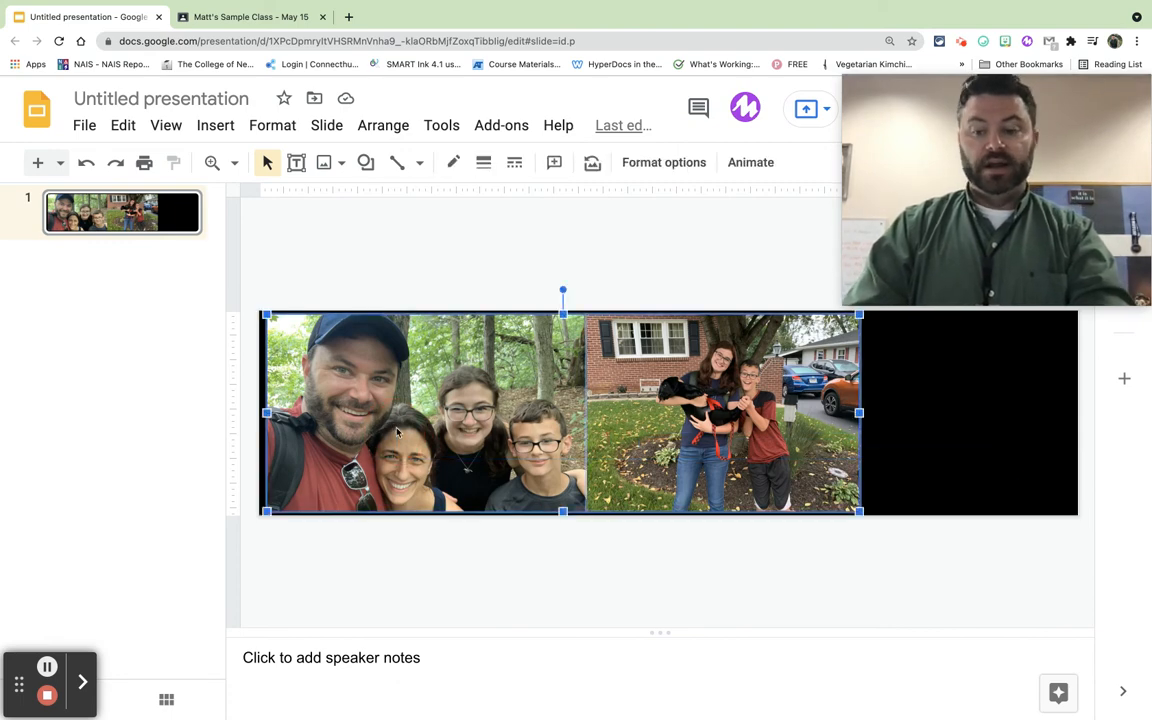
pyautogui.press('Right')
pyautogui.press('Right')
pyautogui.press('Right')
pyautogui.press('Right')
pyautogui.press('Right')
pyautogui.press('Right')
pyautogui.press('Right')
pyautogui.press('Right')
pyautogui.press('Right')
pyautogui.press('Right')
pyautogui.press('Right')
pyautogui.press('Right')
pyautogui.press('Right')
pyautogui.press('Right')
pyautogui.press('Right')
pyautogui.press('Right')
pyautogui.press('Right')
pyautogui.press('Right')
pyautogui.press('Right')
pyautogui.press('Right')
pyautogui.press('Right')
pyautogui.press('Right')
pyautogui.press('Right')
pyautogui.press('Right')
pyautogui.press('Right')
pyautogui.press('Right')
pyautogui.press('Right')
pyautogui.press('Right')
pyautogui.press('Right')
pyautogui.press('Right')
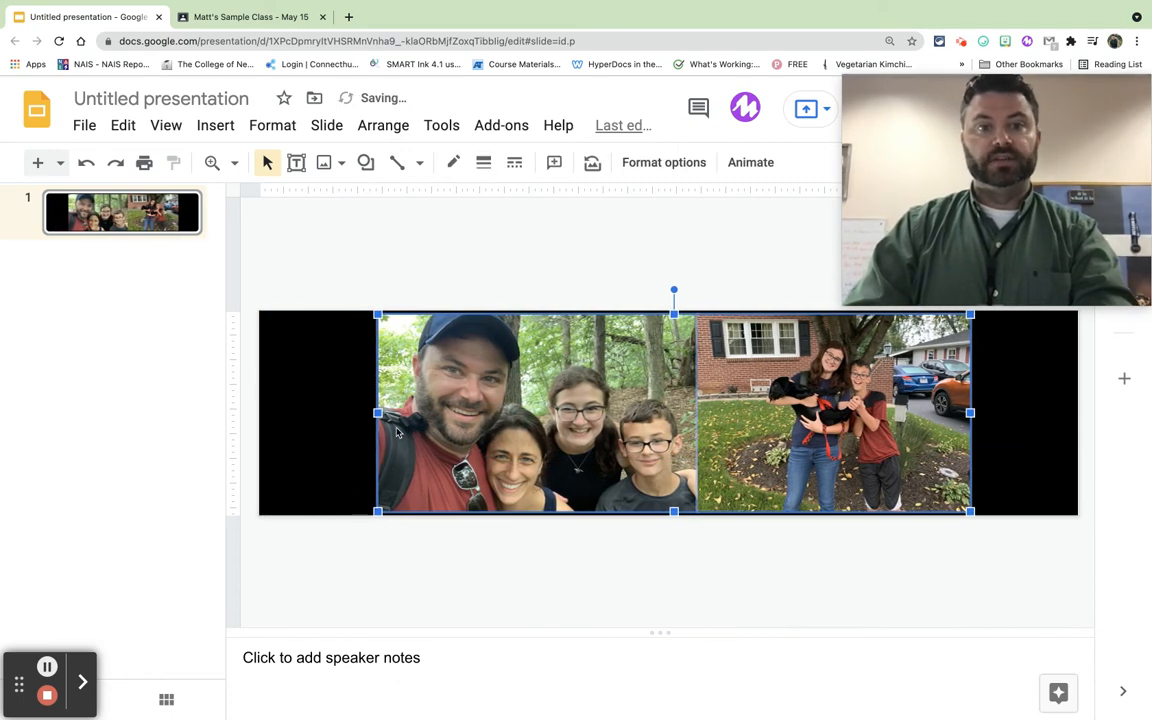
pyautogui.press('Left')
pyautogui.press('Left')
pyautogui.press('Left')
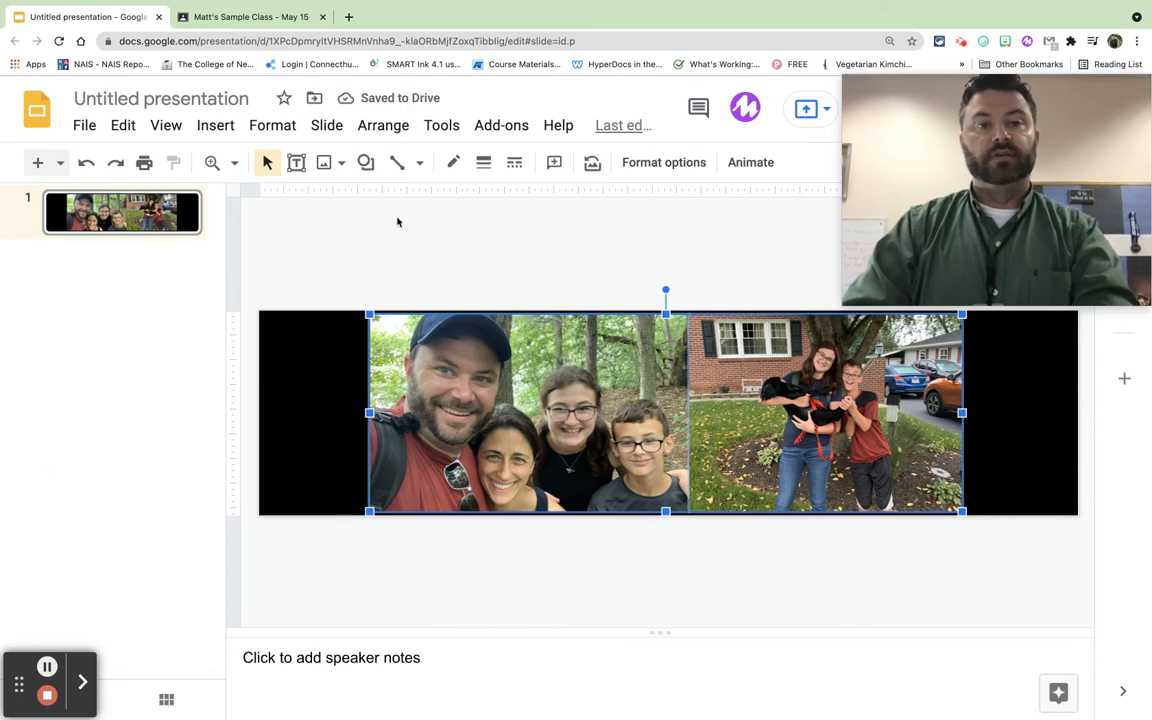
pyautogui.click(298, 376)
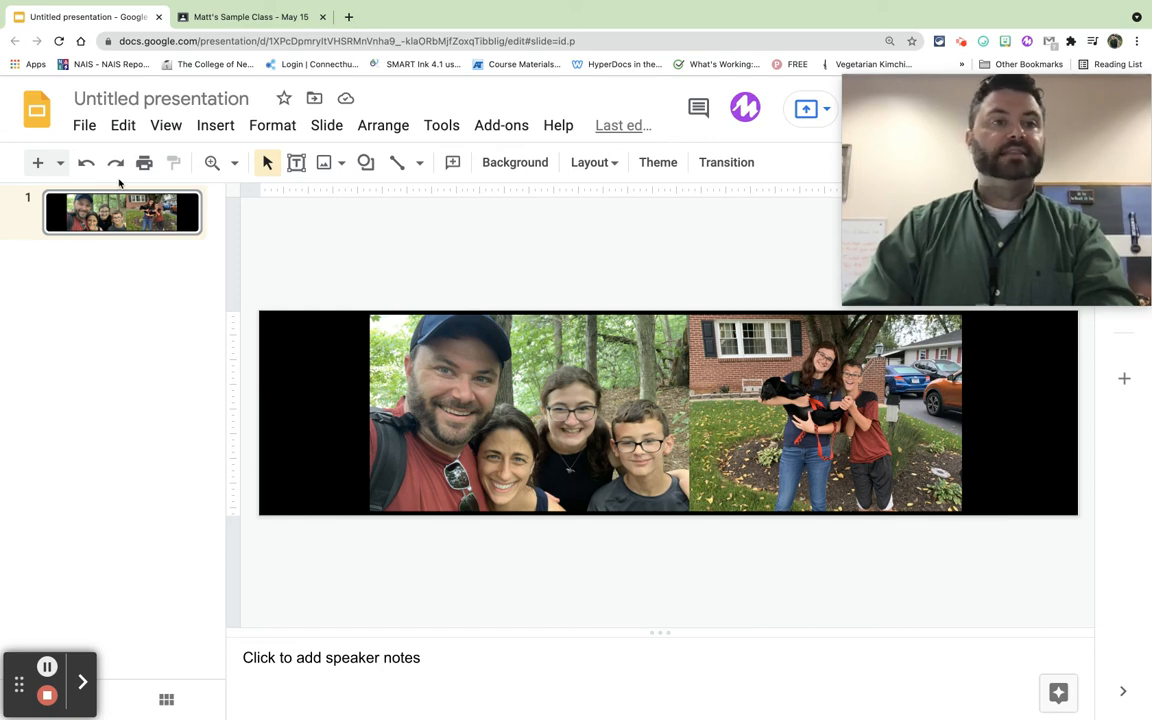
# Download the current slide as a PNG image
pyautogui.click(86, 128)
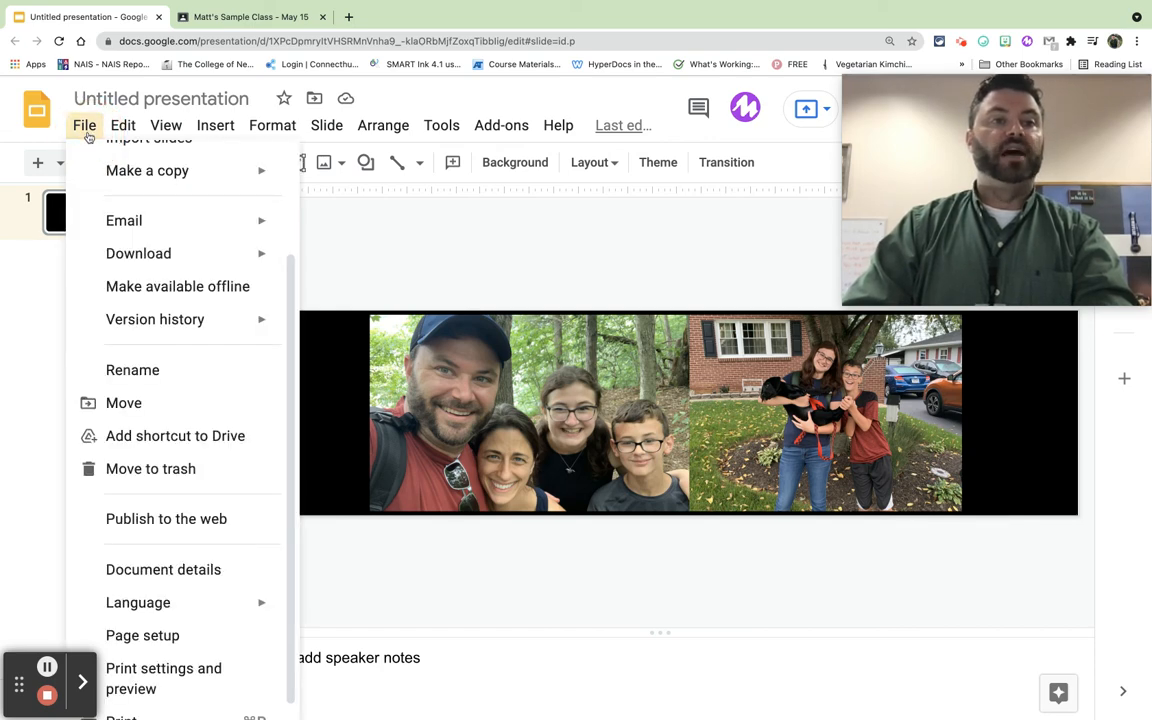
pyautogui.moveTo(145, 253)
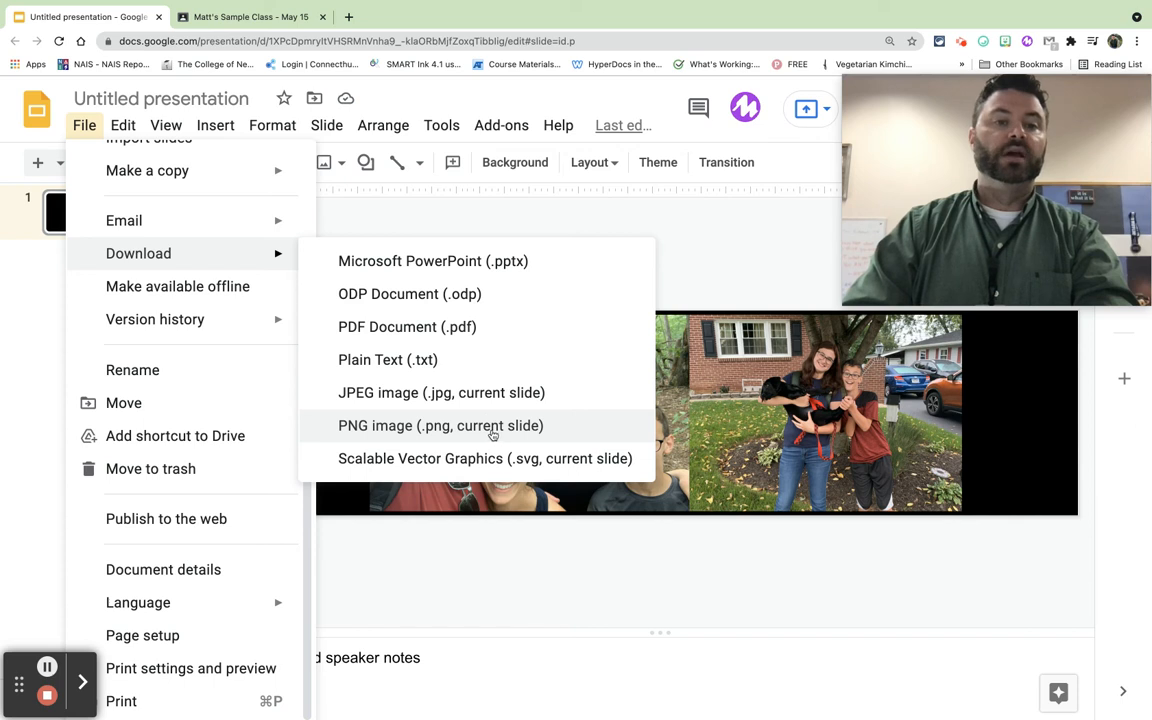
pyautogui.click(480, 425)
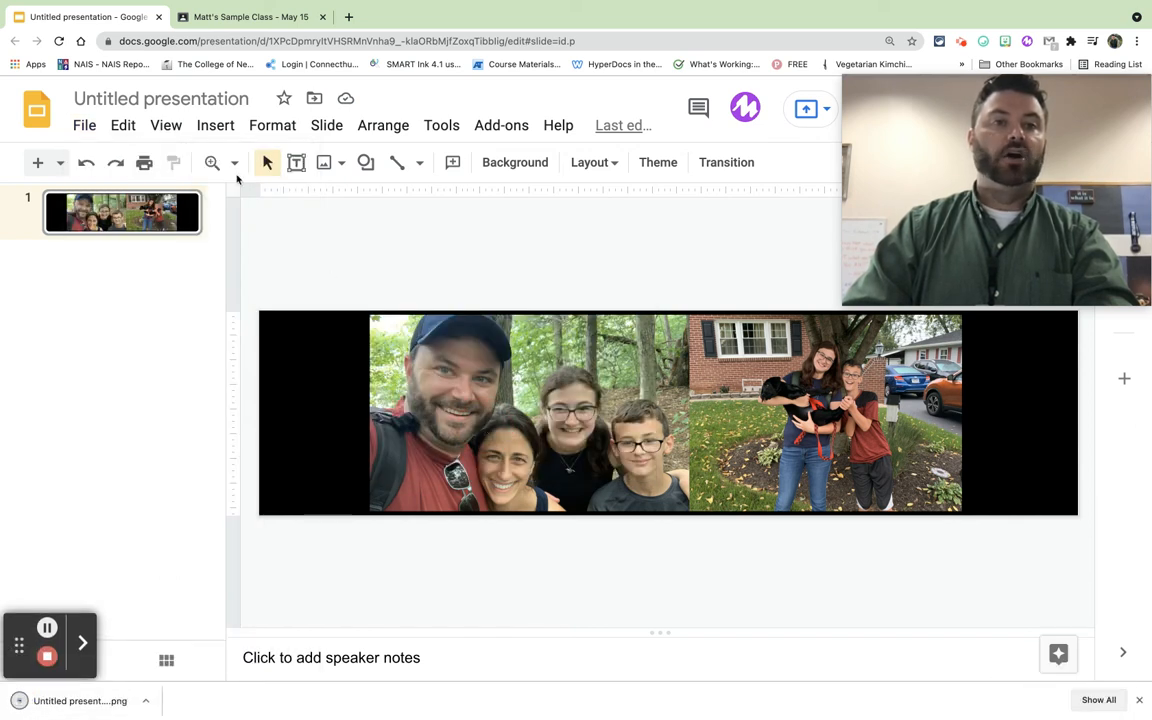
# Switch to the sample class in Google Classroom and upload the downloaded banner PNG as its header photo
pyautogui.click(221, 17)
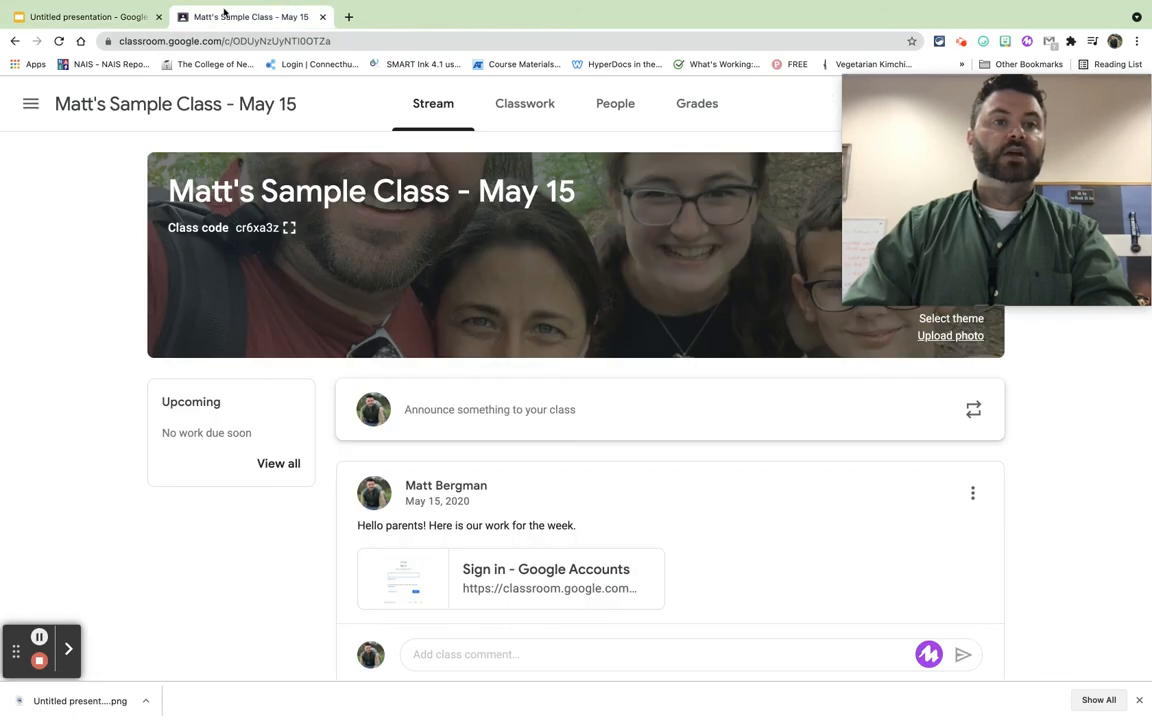
pyautogui.click(950, 336)
pyautogui.moveTo(87, 705); pyautogui.dragTo(460, 491)
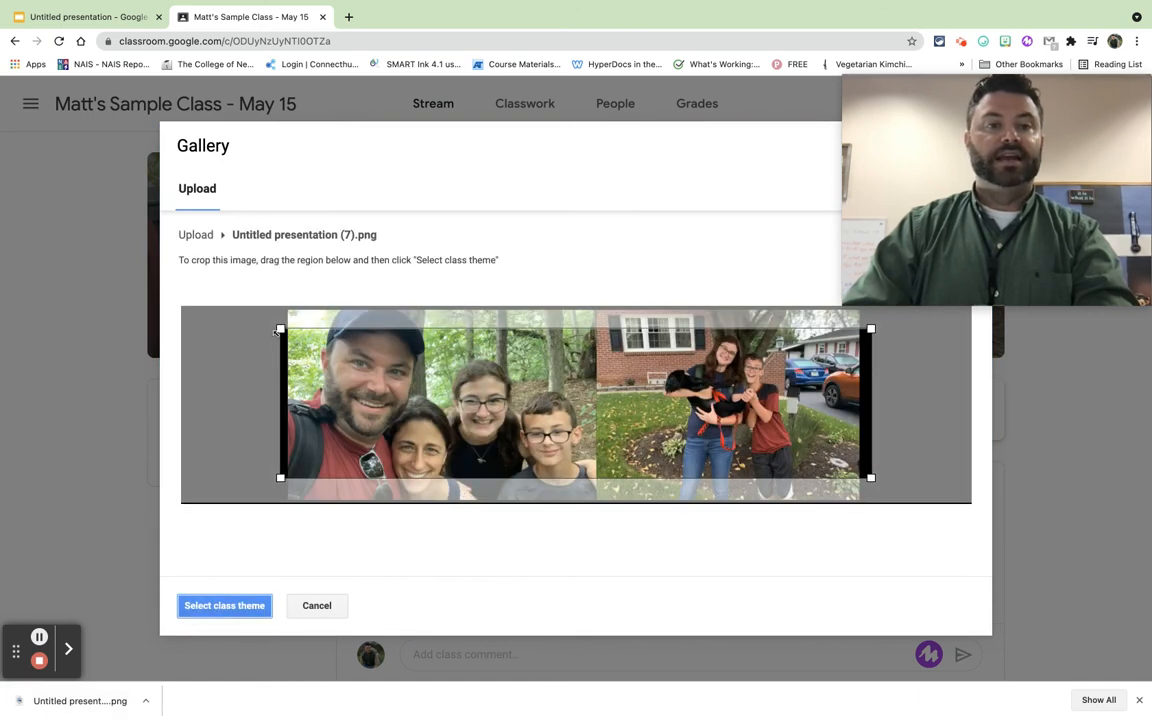
# Enlarge the crop region to cover nearly the whole banner, including both complete photos, and apply it as the class theme
pyautogui.moveTo(276, 332); pyautogui.dragTo(307, 330)
pyautogui.moveTo(387, 350); pyautogui.dragTo(374, 328)
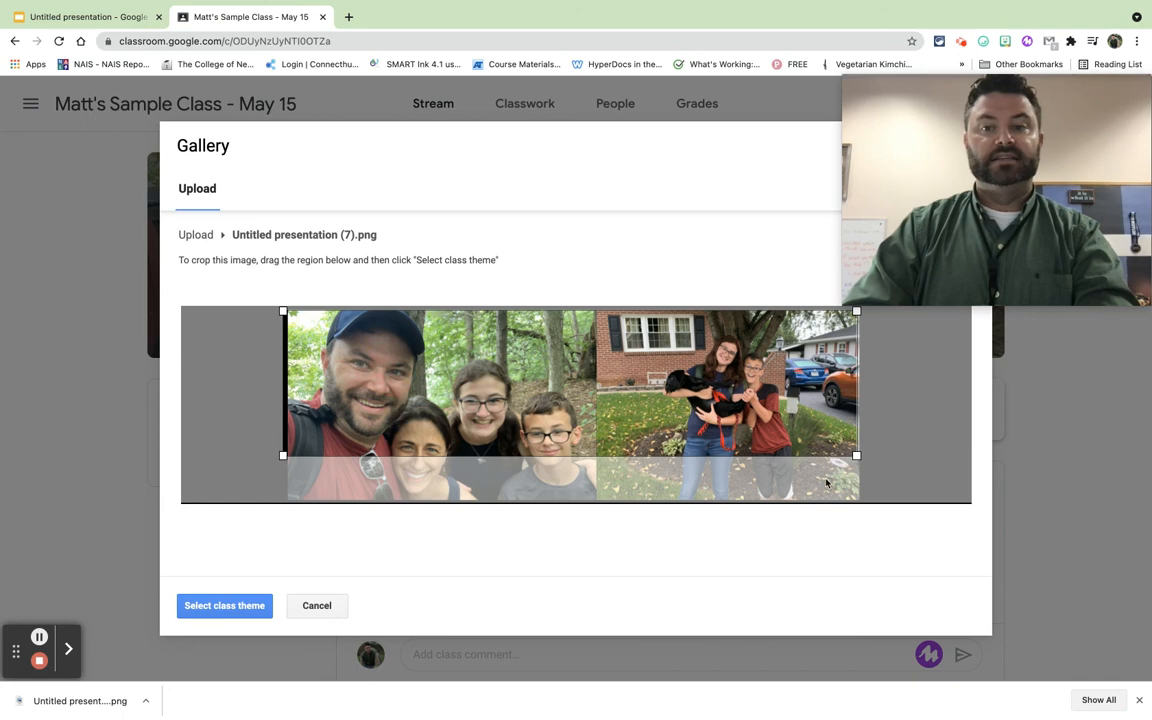
pyautogui.moveTo(857, 455); pyautogui.dragTo(915, 509)
pyautogui.moveTo(834, 427); pyautogui.dragTo(798, 444)
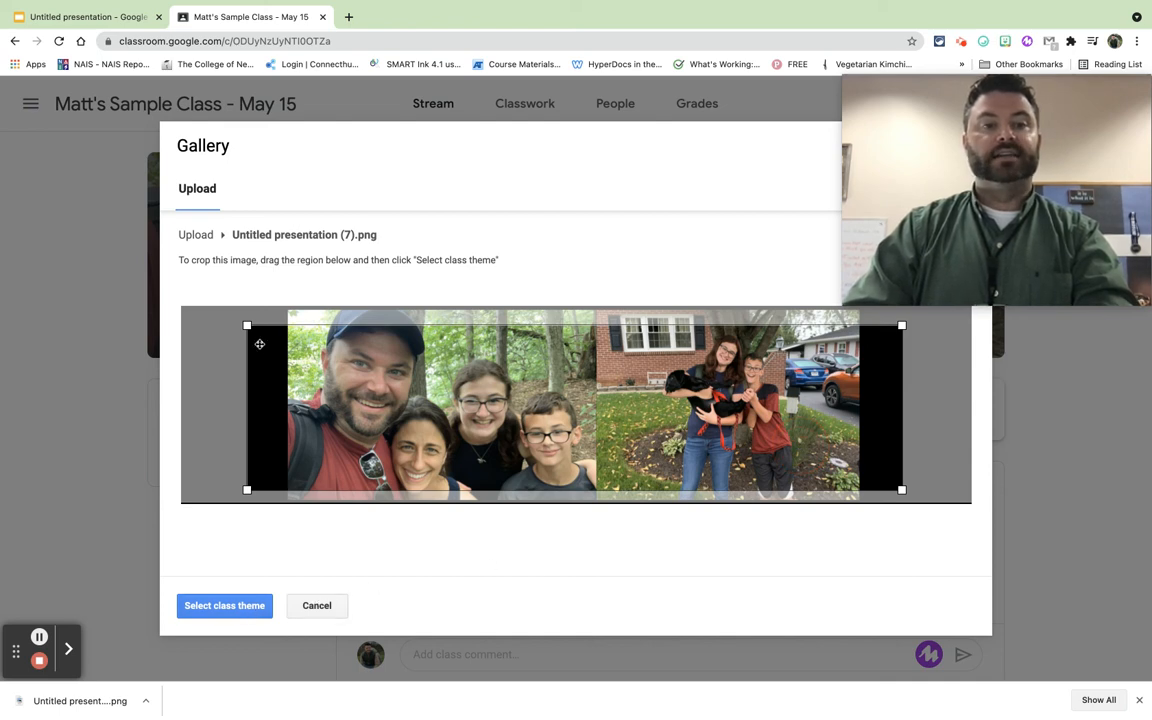
pyautogui.moveTo(247, 325); pyautogui.dragTo(167, 321)
pyautogui.moveTo(902, 490); pyautogui.dragTo(987, 509)
pyautogui.moveTo(920, 476); pyautogui.dragTo(931, 475)
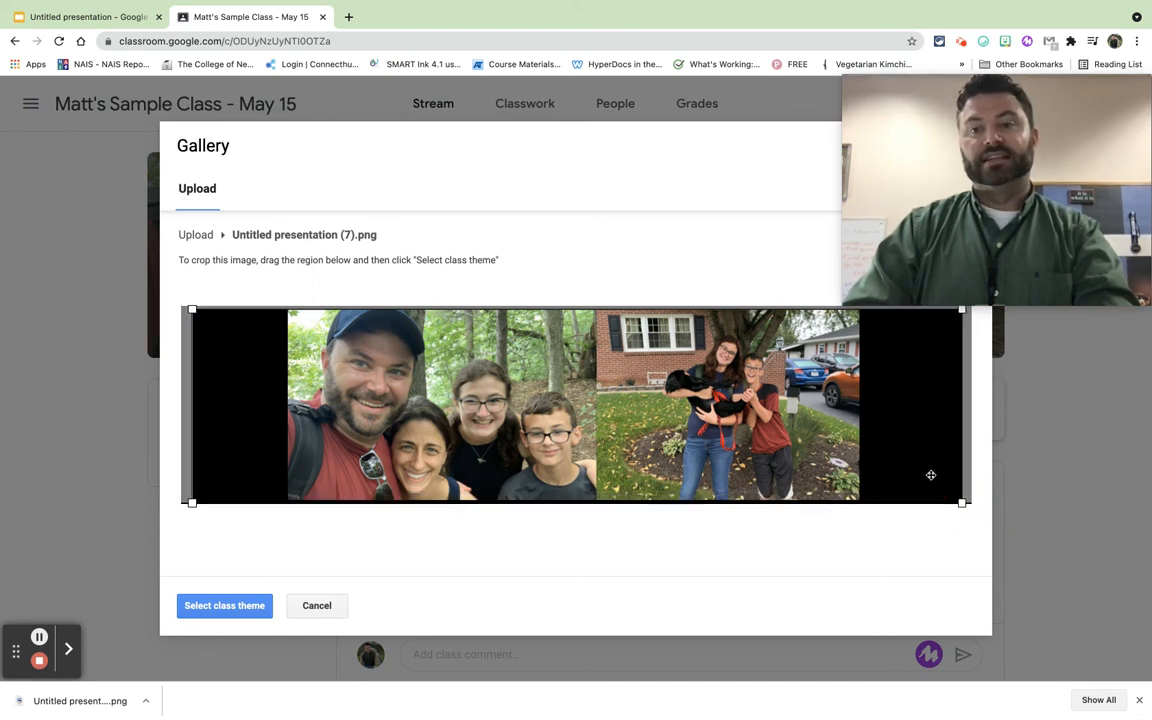
pyautogui.click(931, 475)
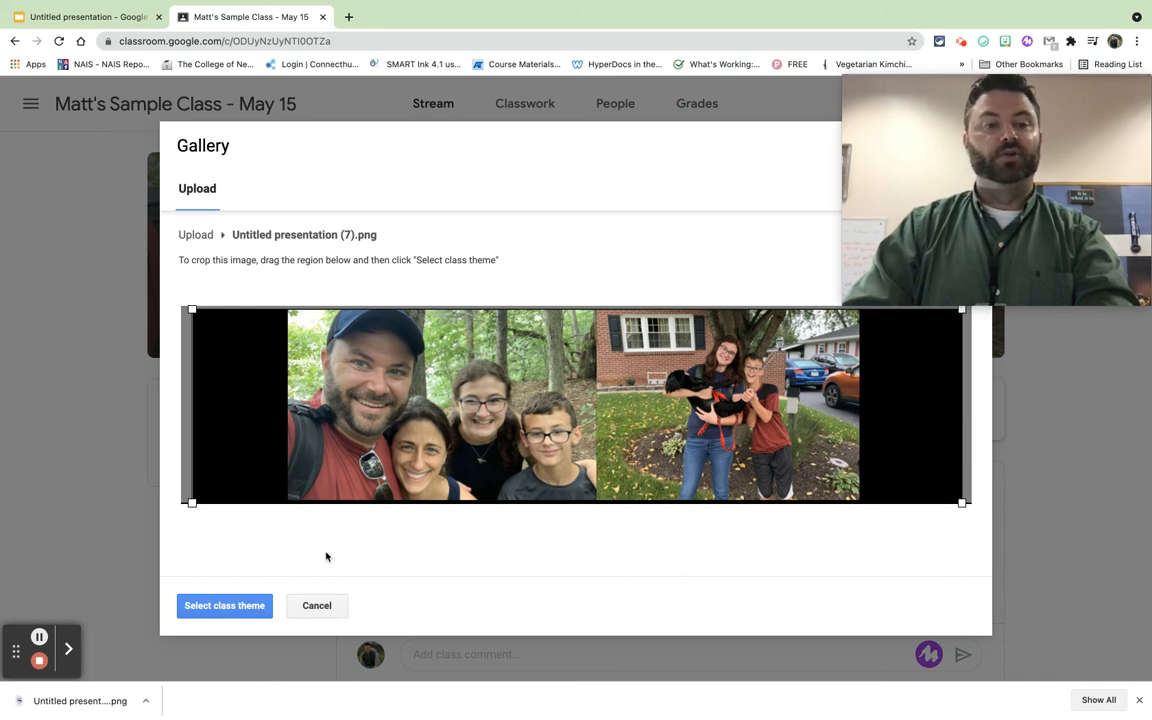
pyautogui.click(243, 608)
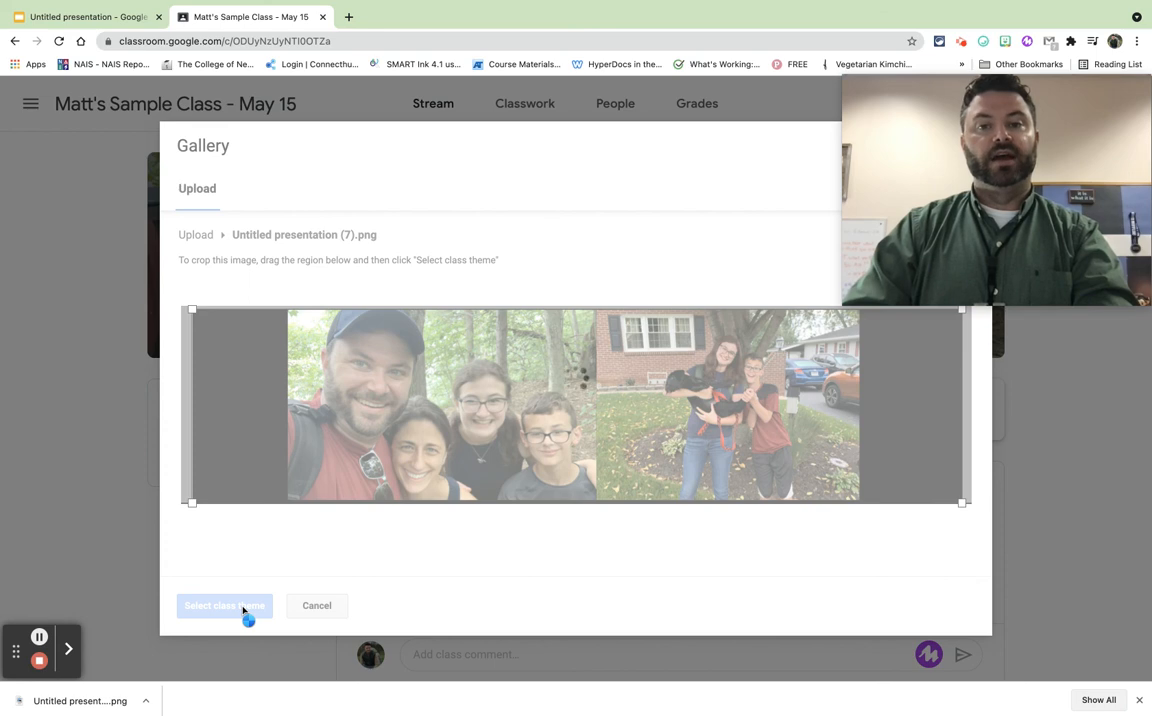